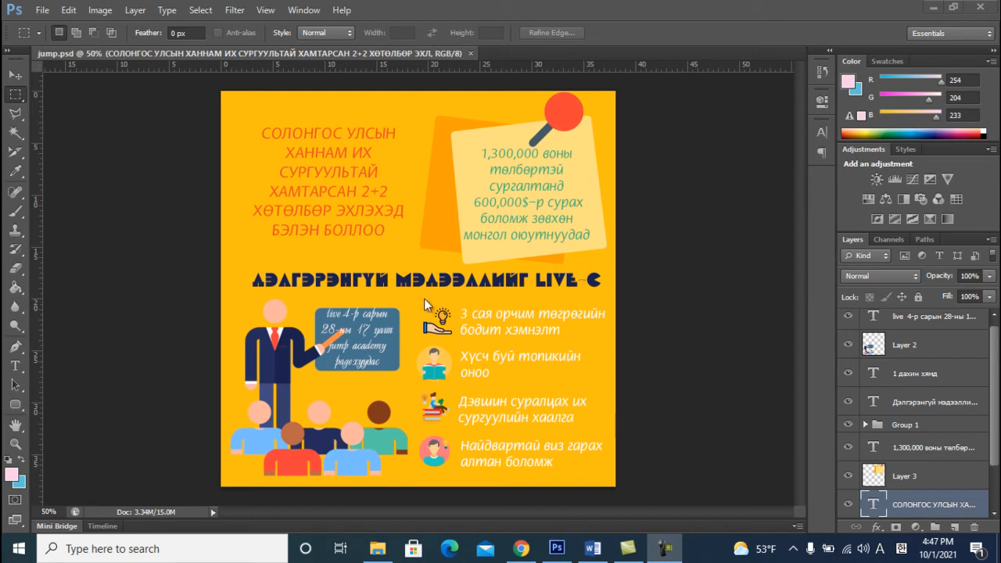
Start saving a copy of the jump.psd poster in the Pictures folder, with the format set to JPEG
left_click(40, 10)
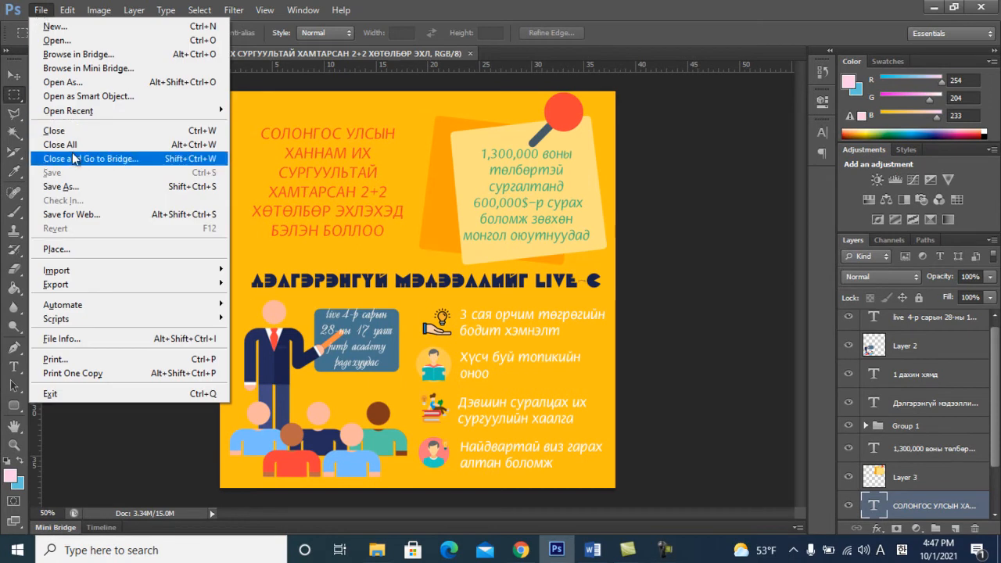
left_click(76, 187)
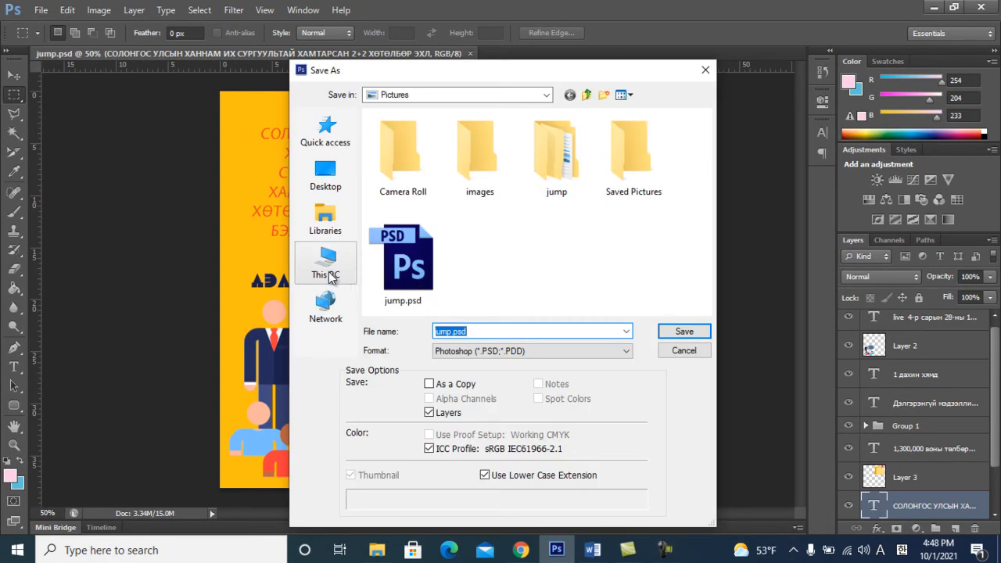
left_click(479, 357)
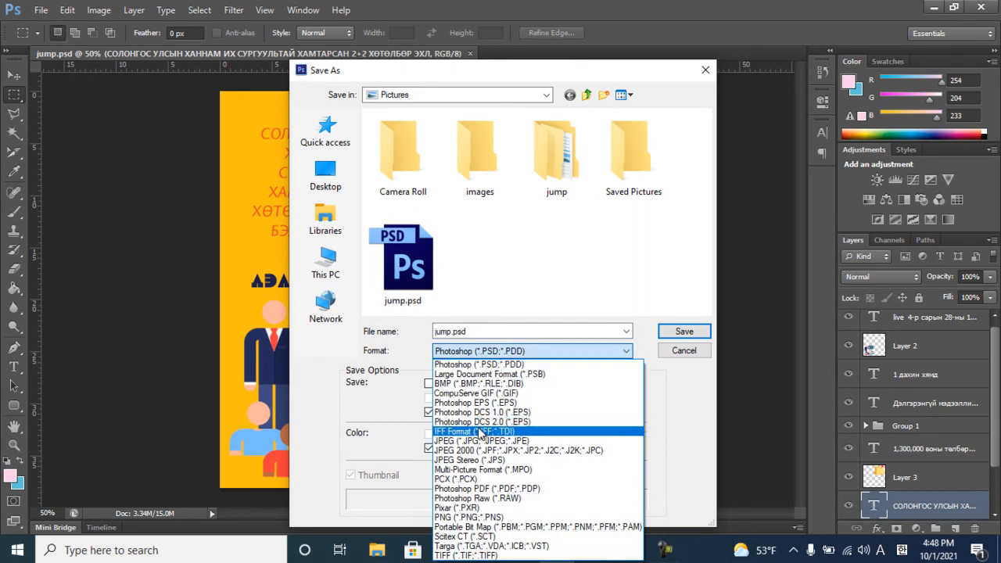
left_click(479, 441)
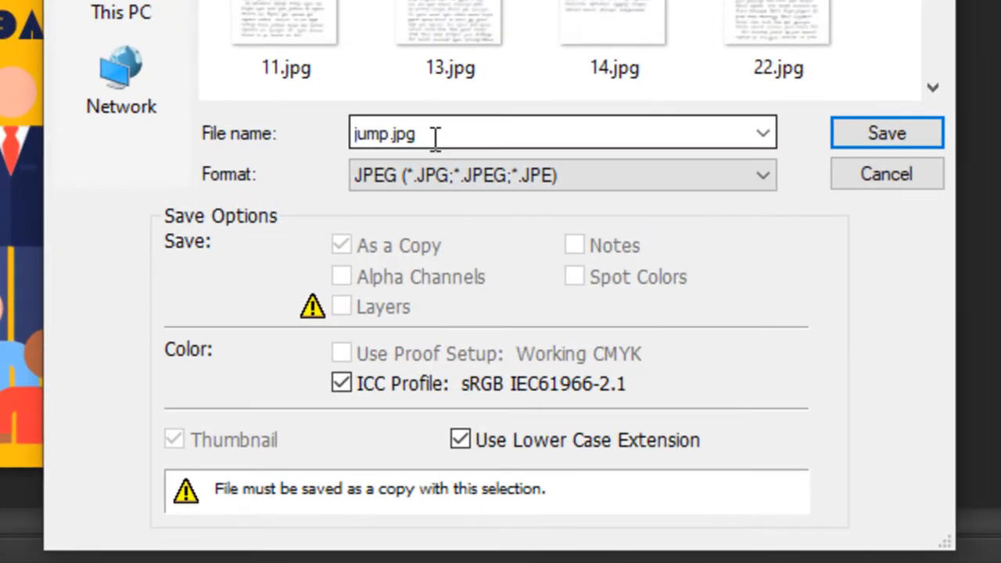
Name the JPEG copy "jump SPLIT PHOTO" and save it with High quality 8 and the Baseline ("Standard") format option
double_click(474, 333)
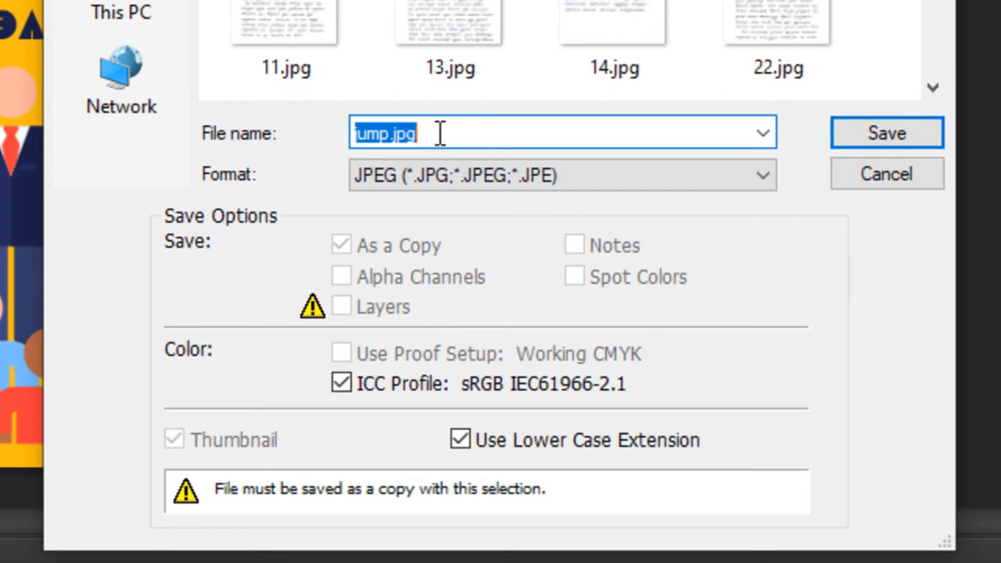
left_click(441, 133)
key("BackSpace")
key("BackSpace")
key("BackSpace")
key("BackSpace")
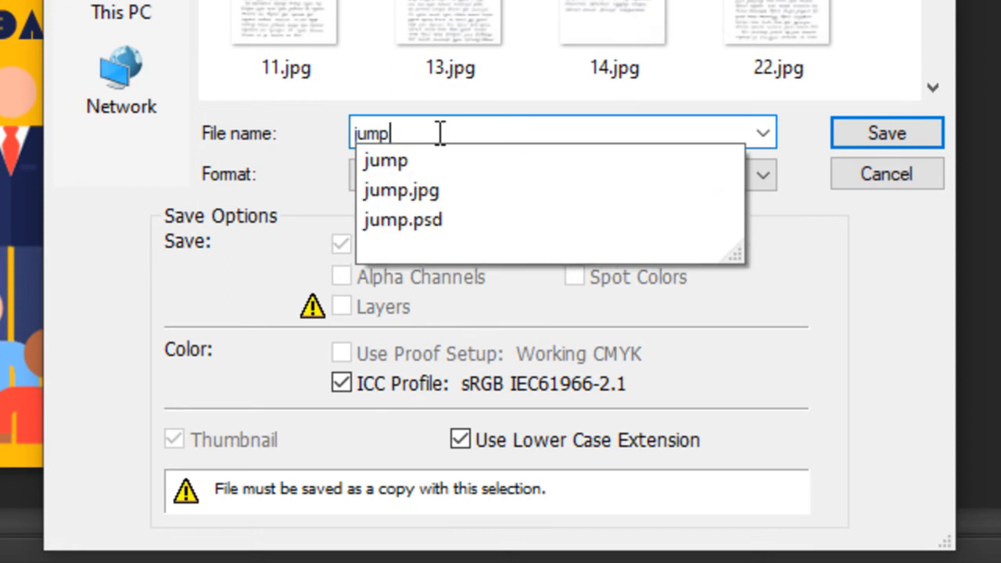
type("SPLIT")
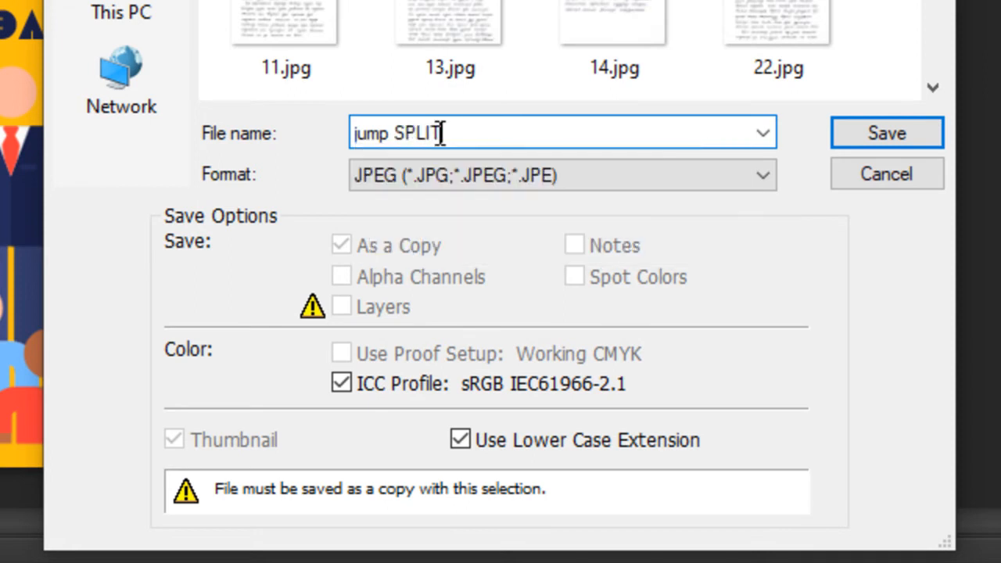
type(" PHOTO")
left_click(871, 124)
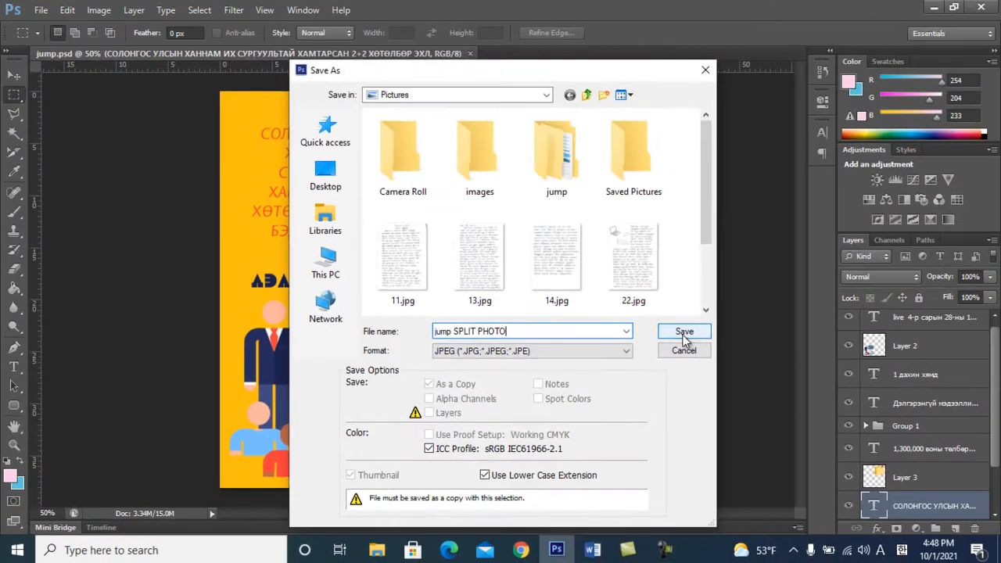
left_click(885, 132)
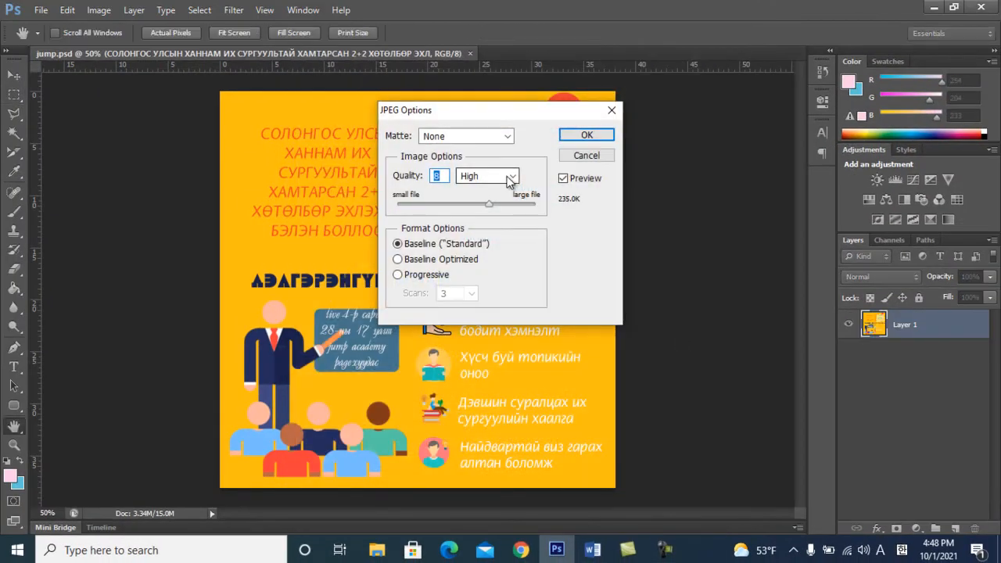
left_click(586, 135)
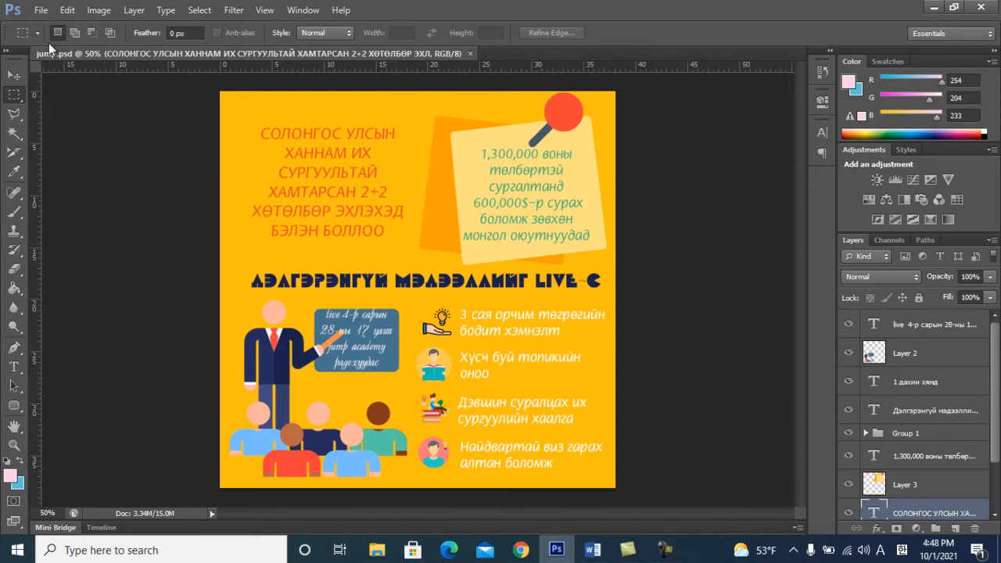
Open the image jump SPLIT PHOTO.jpg from the Pictures folder
left_click(41, 11)
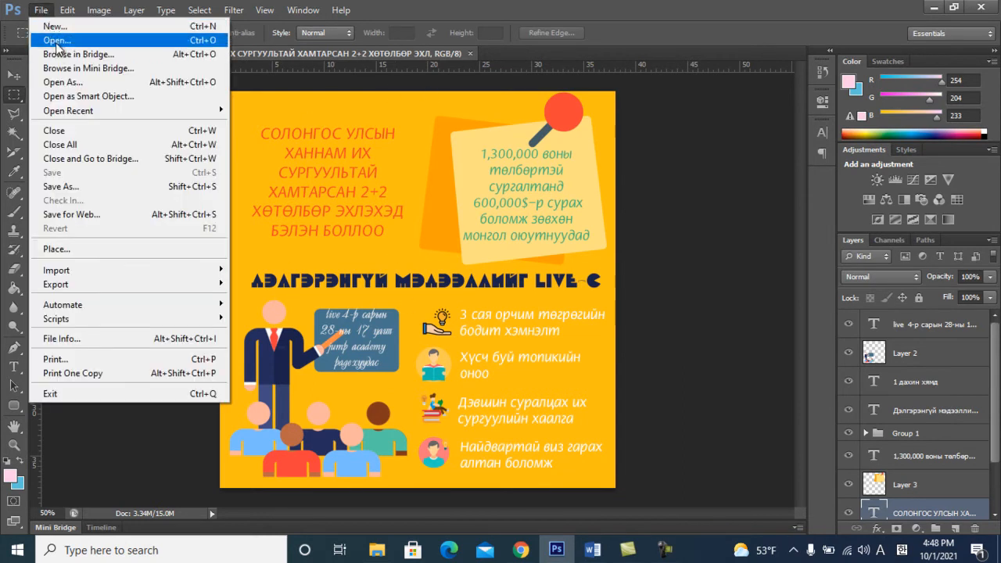
left_click(55, 41)
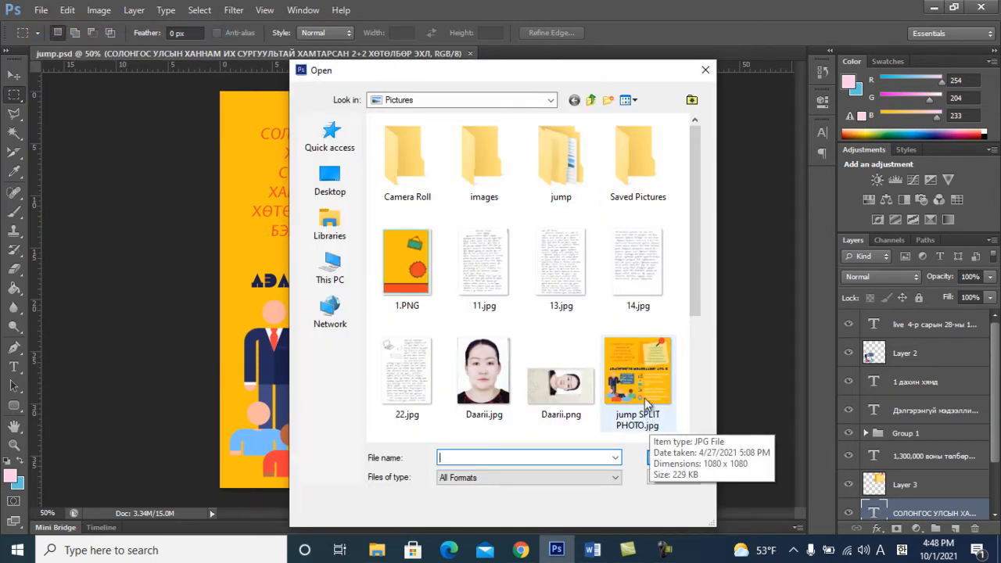
left_click(637, 372)
left_click(669, 459)
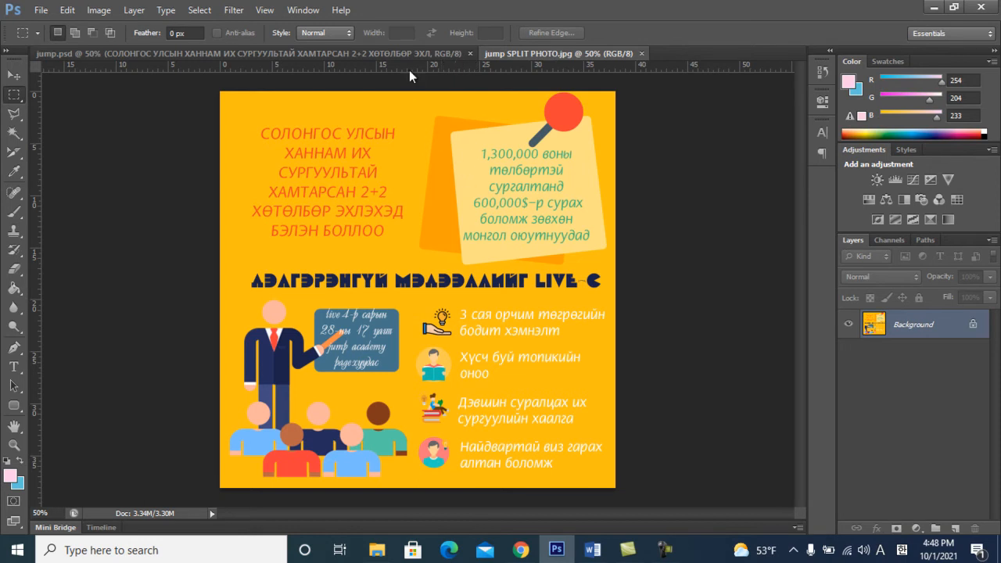
Place horizontal guides across the middle of the poster, at 0 cm along its top edge, and along its bottom edge
left_click_drag(411, 69, 415, 290)
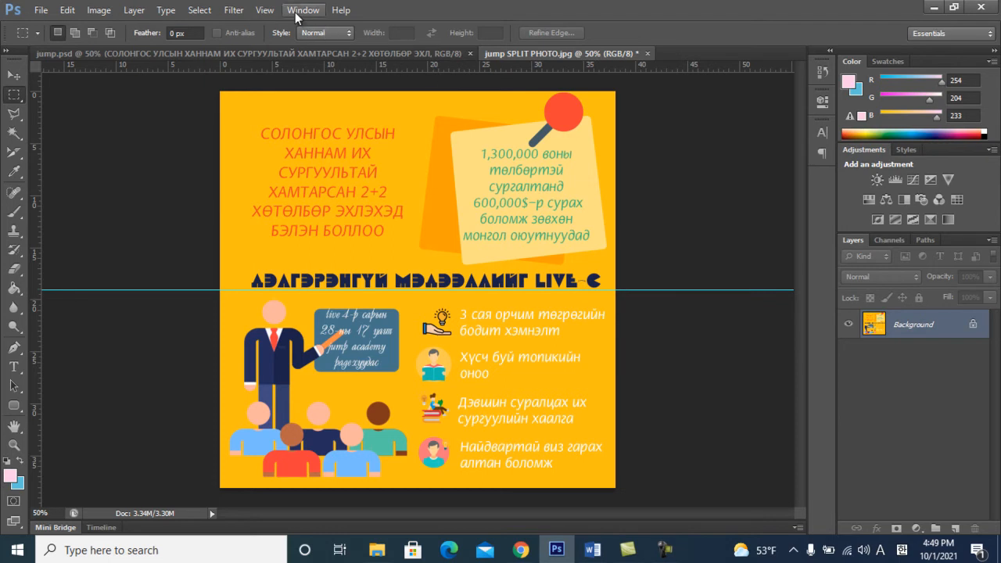
left_click(266, 11)
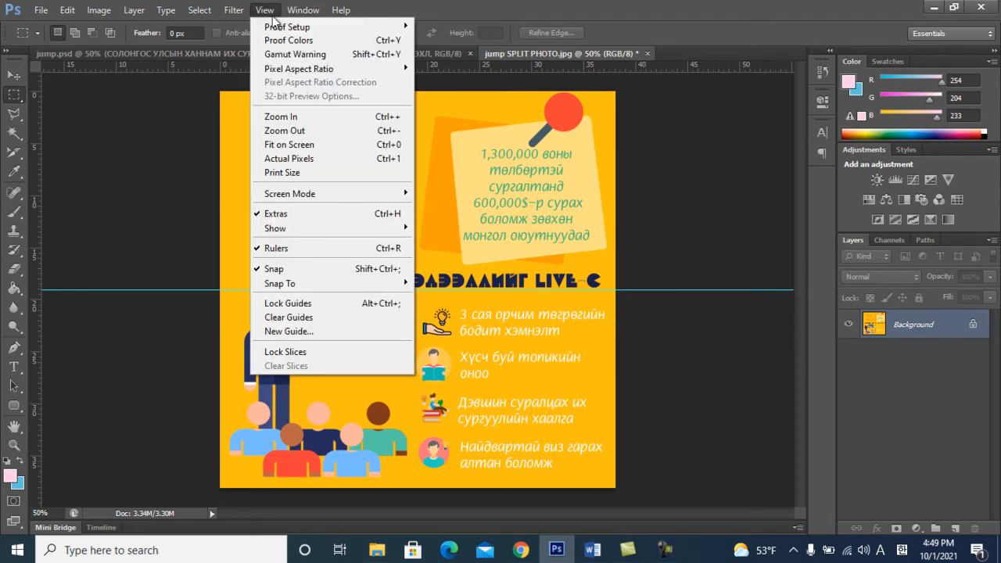
left_click(306, 331)
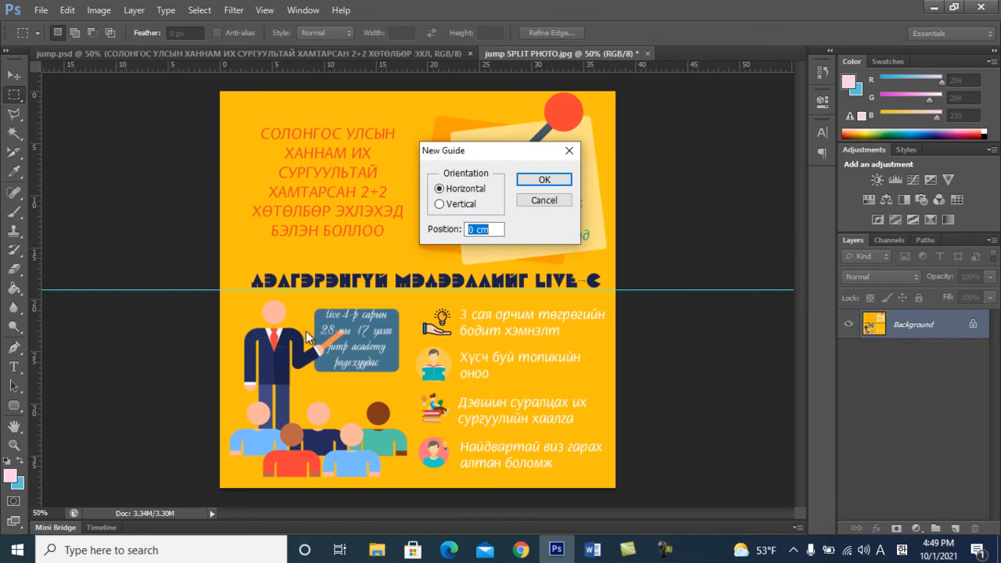
left_click(565, 182)
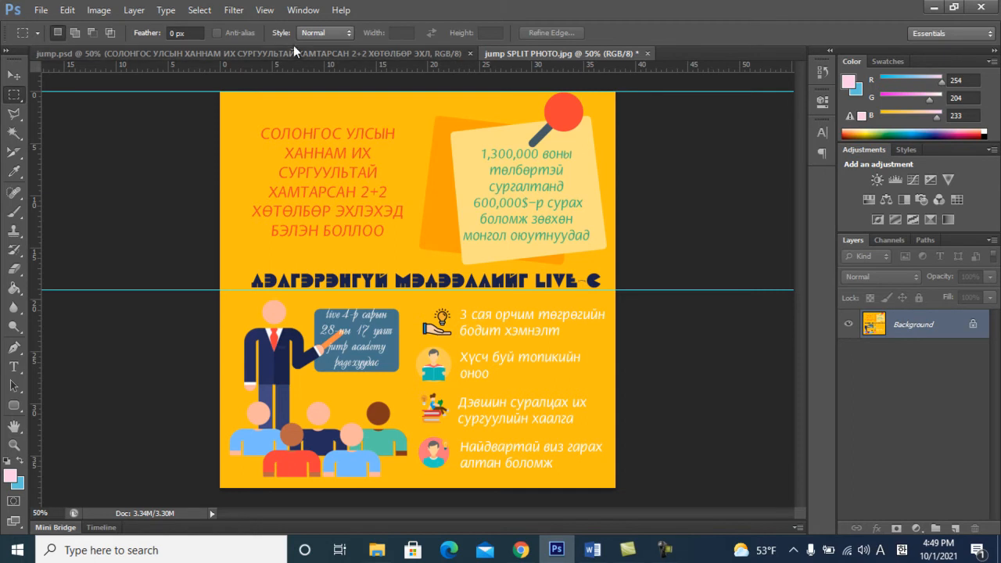
left_click(266, 10)
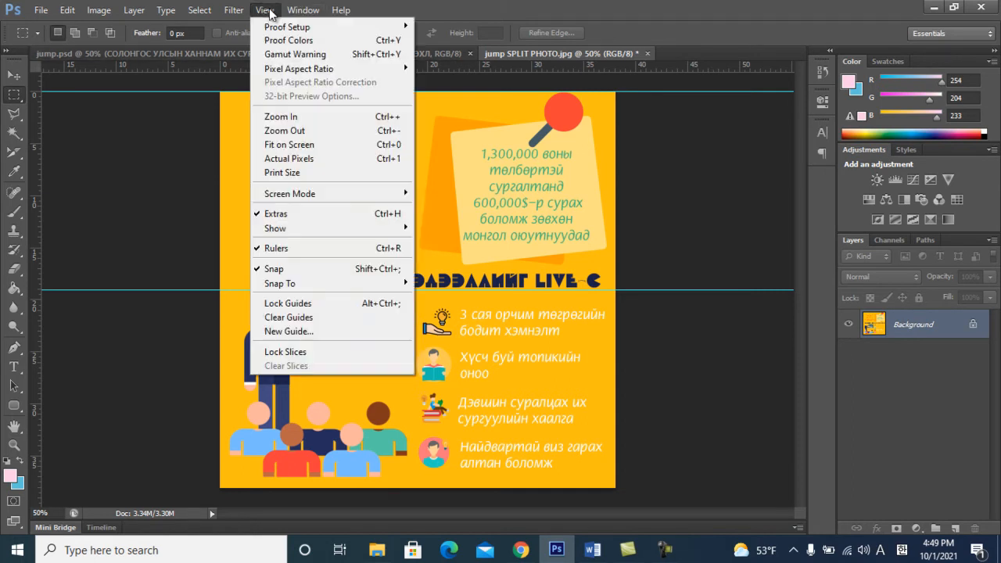
left_click(301, 332)
left_click(543, 181)
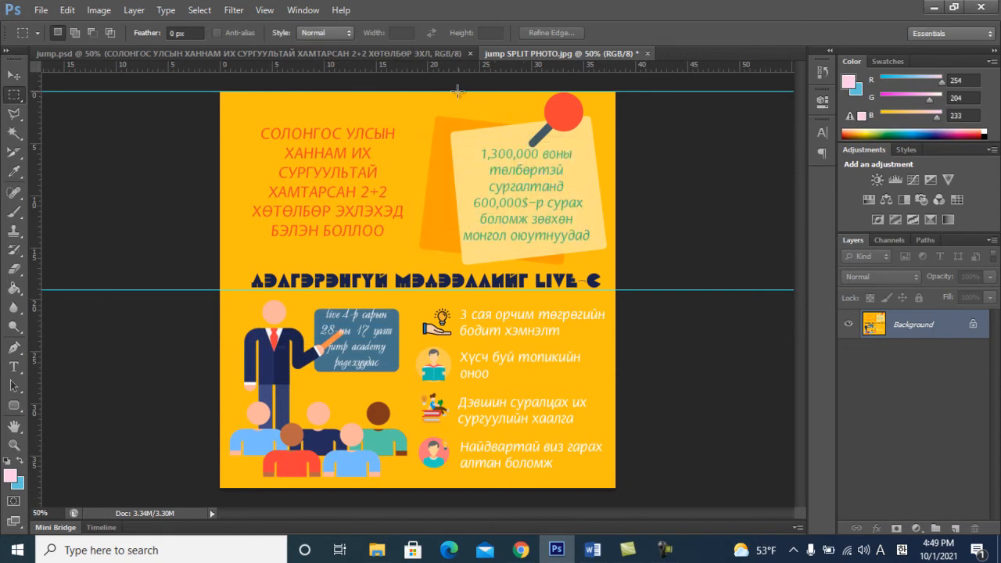
left_click_drag(448, 66, 486, 486)
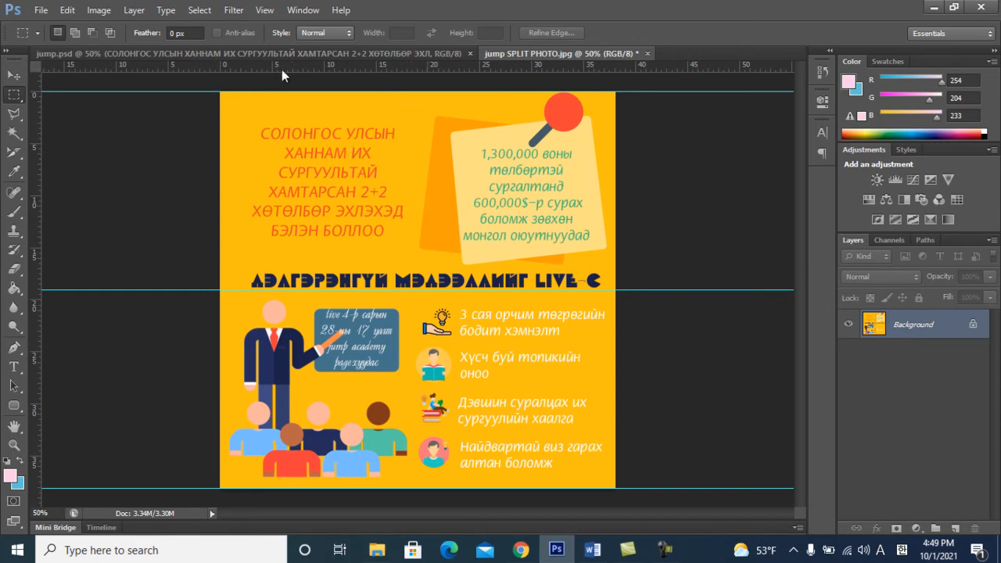
Place vertical guides along the poster's left edge, through its centre, and along its right edge
left_click_drag(39, 168, 216, 179)
left_click_drag(33, 197, 419, 223)
left_click_drag(35, 245, 618, 290)
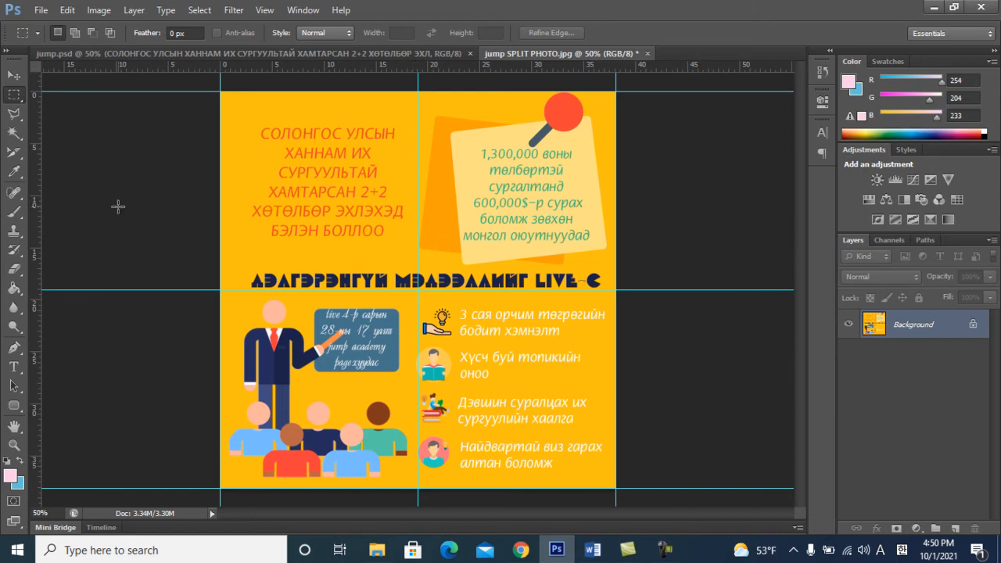
Use the Slice tool to divide the poster into four equal quadrant slices that follow the guides
left_click(19, 180)
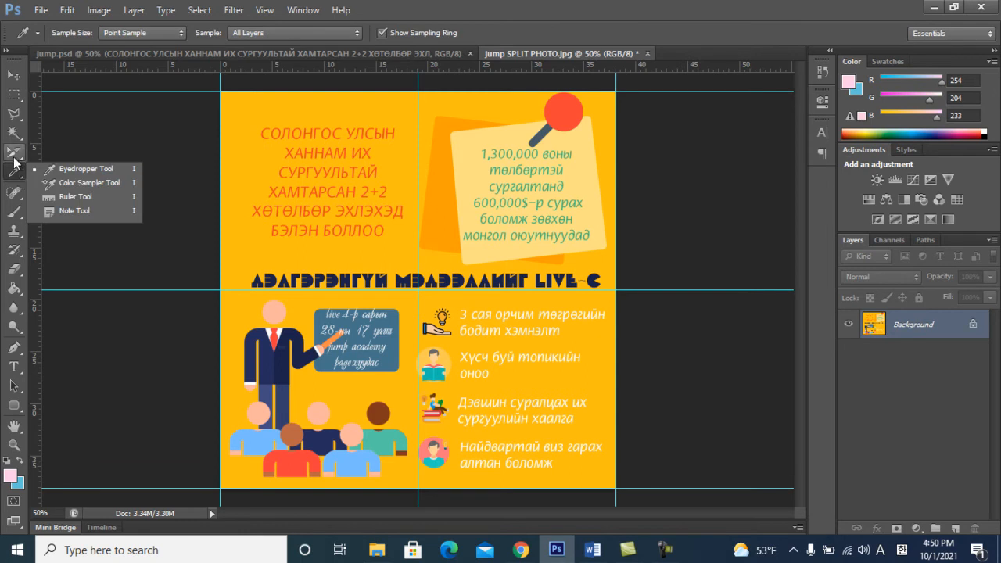
left_click(14, 152)
left_click(72, 180)
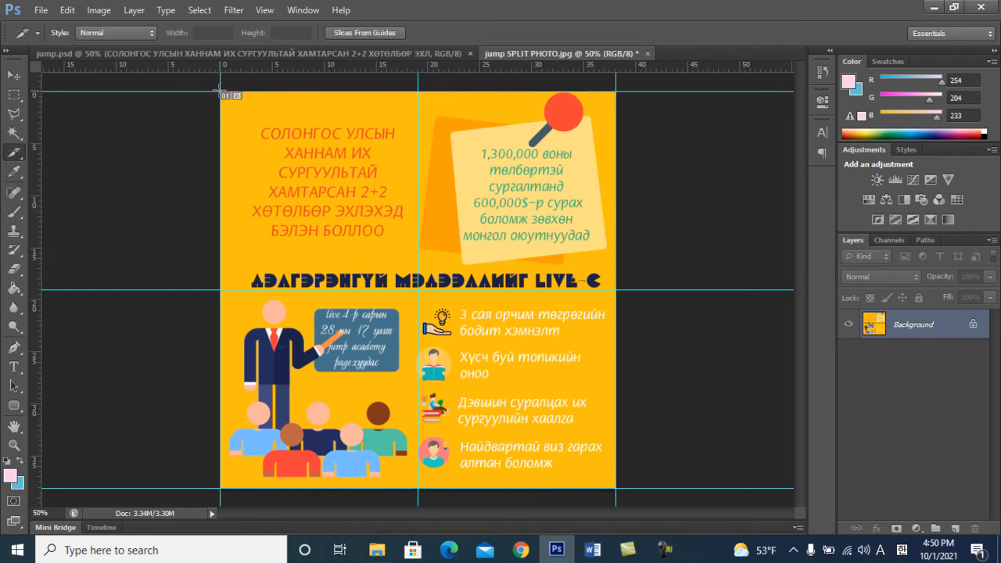
left_click_drag(220, 92, 420, 291)
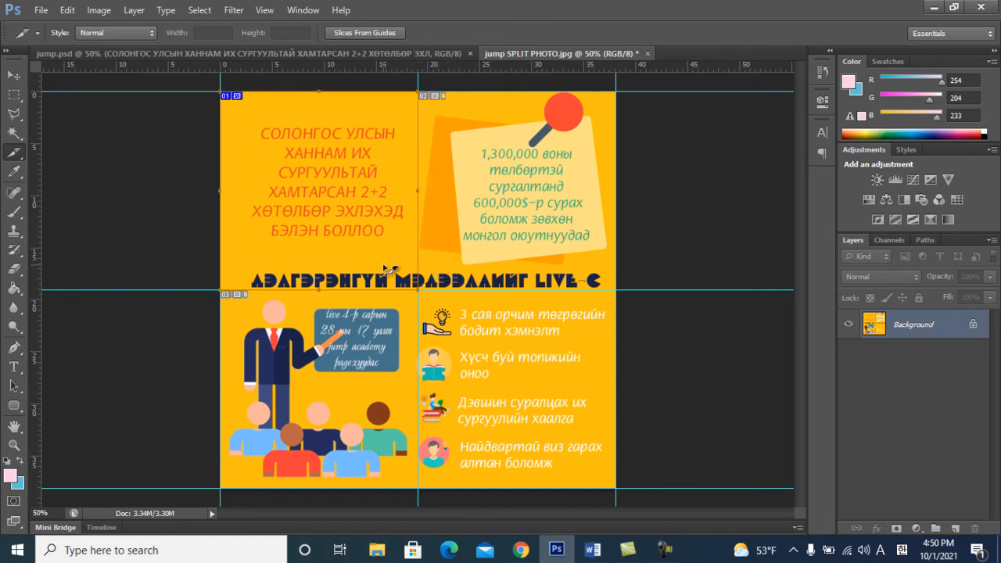
left_click_drag(419, 88, 617, 290)
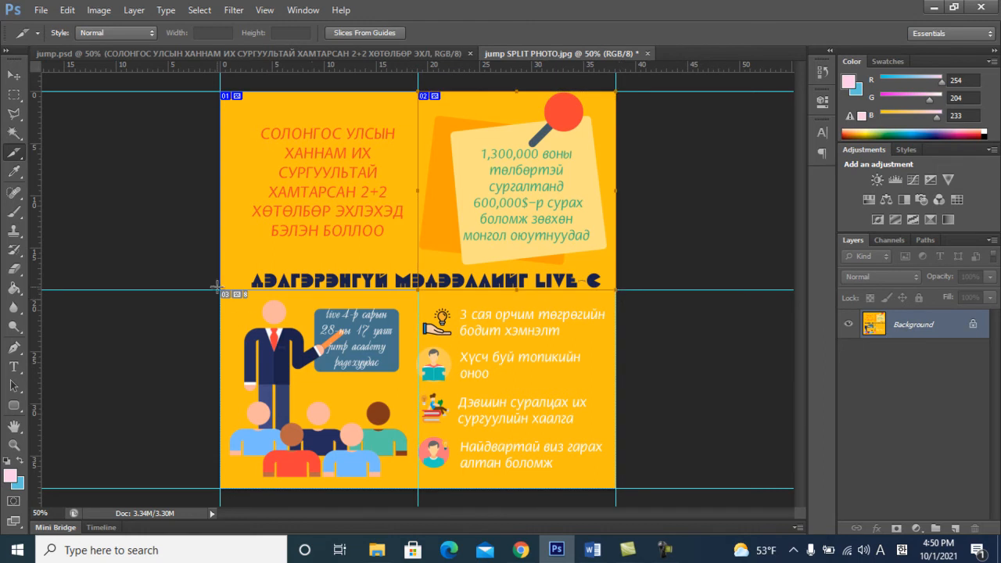
left_click_drag(220, 289, 419, 491)
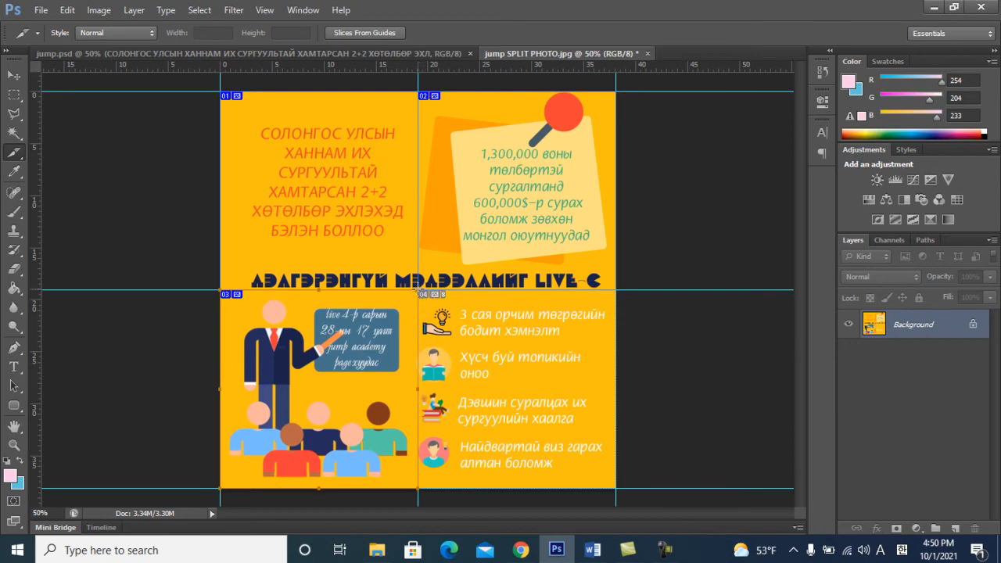
left_click_drag(419, 291, 617, 488)
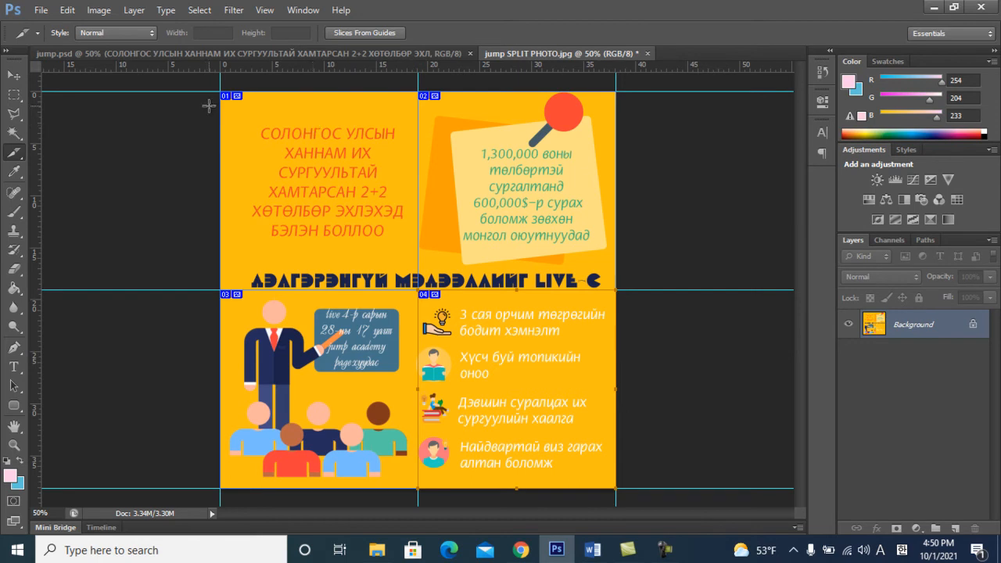
Check the name and dimensions of the quadrant slices in their slice options using the Slice Select tool
right_click(16, 159)
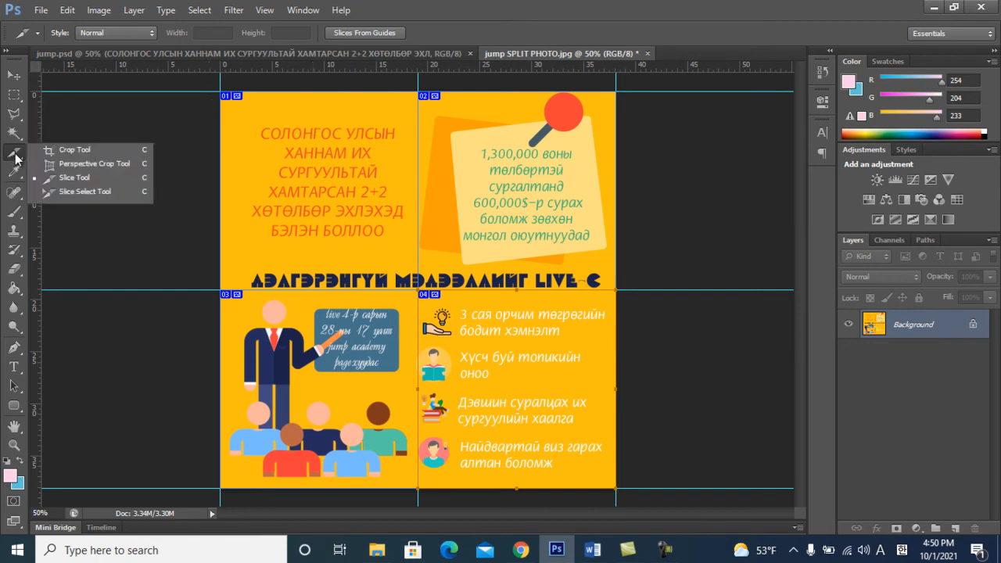
left_click(77, 195)
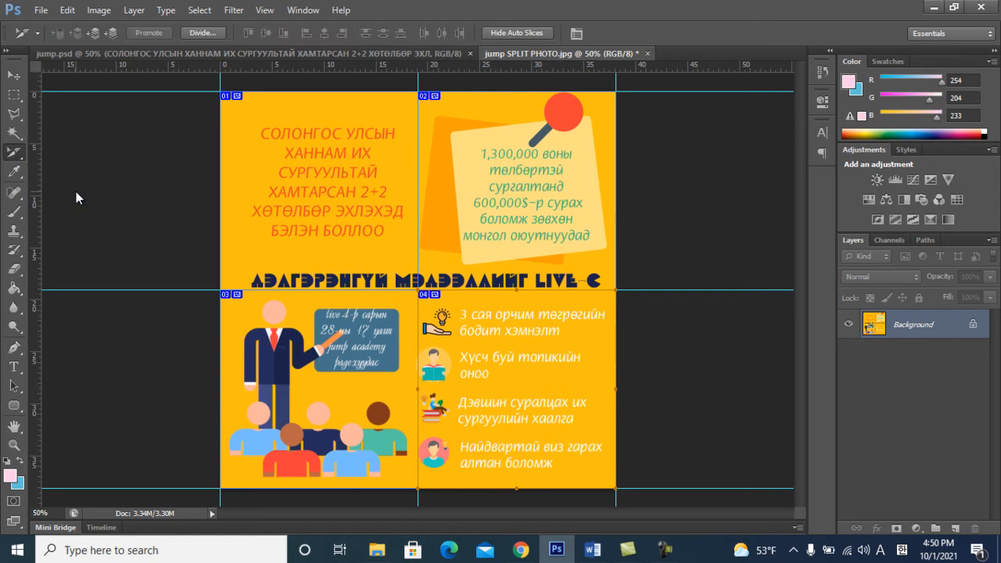
double_click(274, 162)
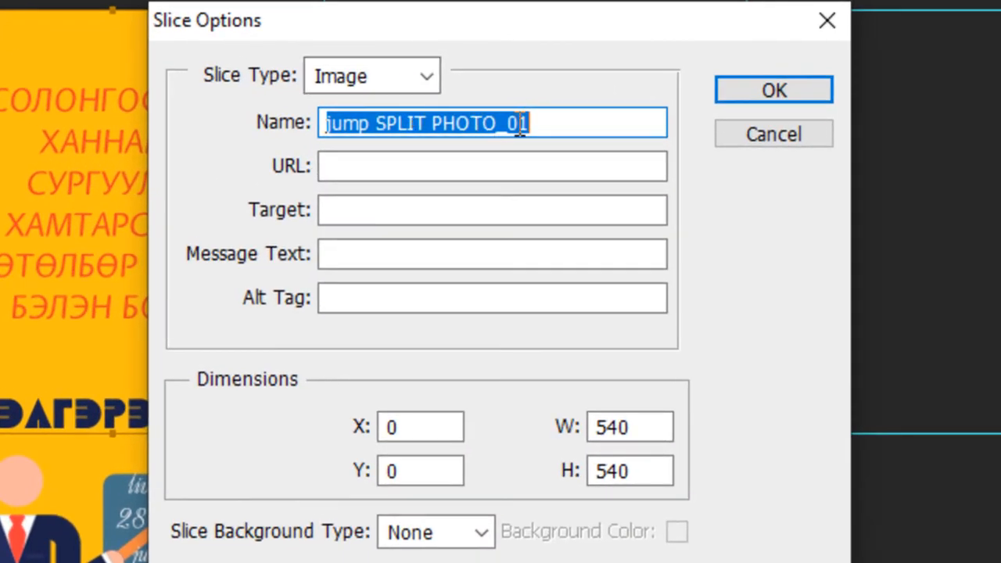
left_click(767, 94)
double_click(507, 288)
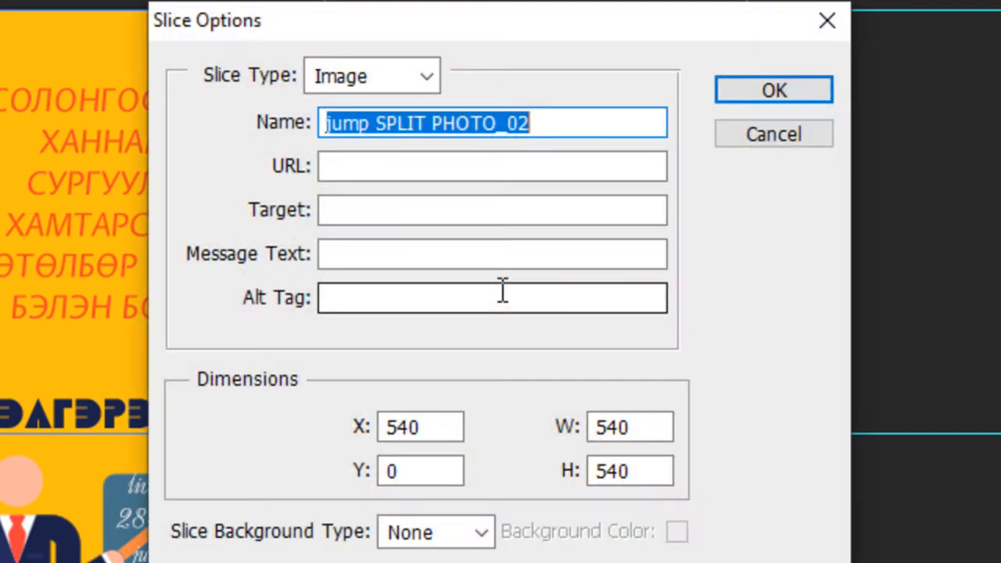
left_click(791, 86)
double_click(536, 489)
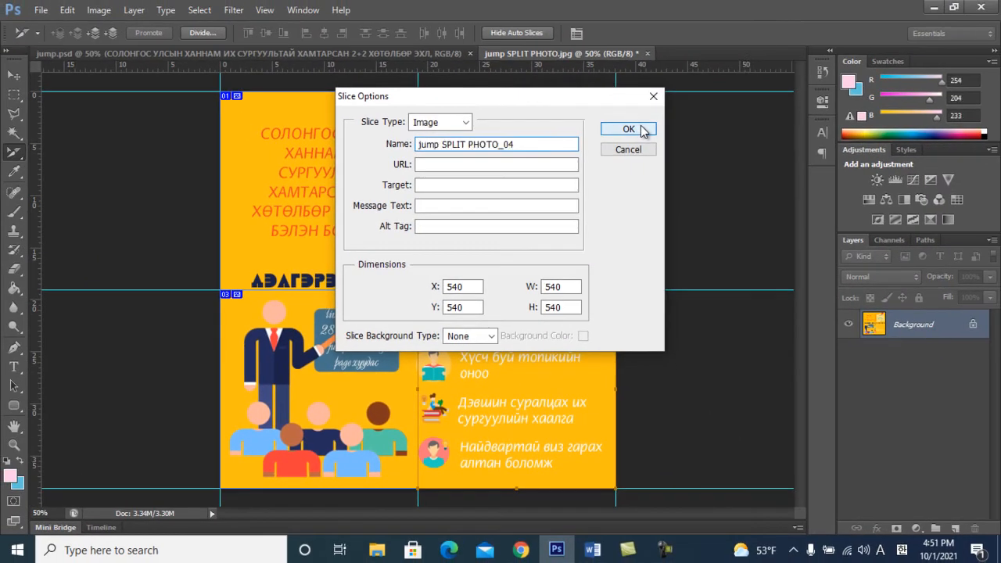
left_click(732, 78)
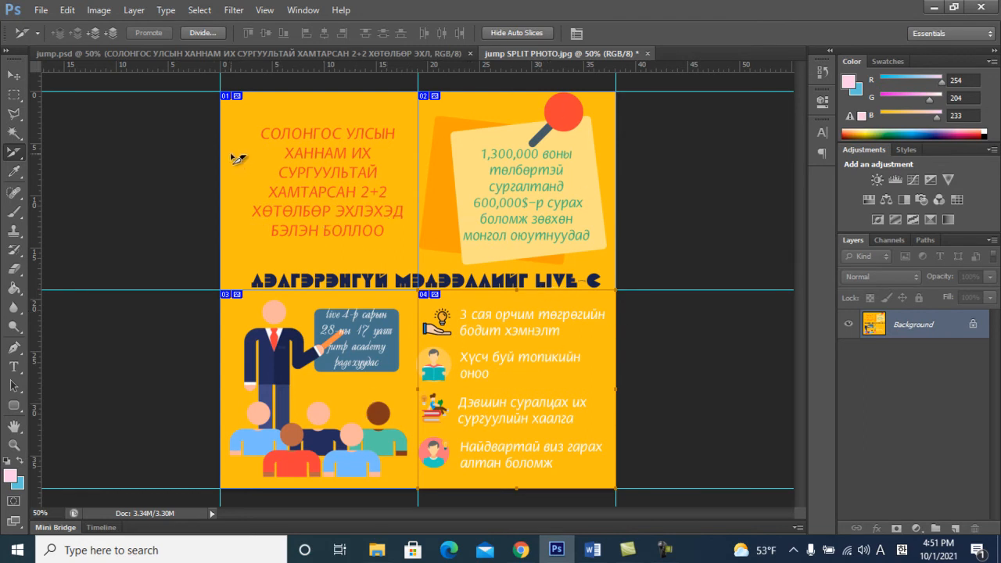
Save all slices for the web as high-quality JPEGs, images only, in the Pictures folder under the file name jump-SPLIT-PHOTO.jpg
left_click(42, 10)
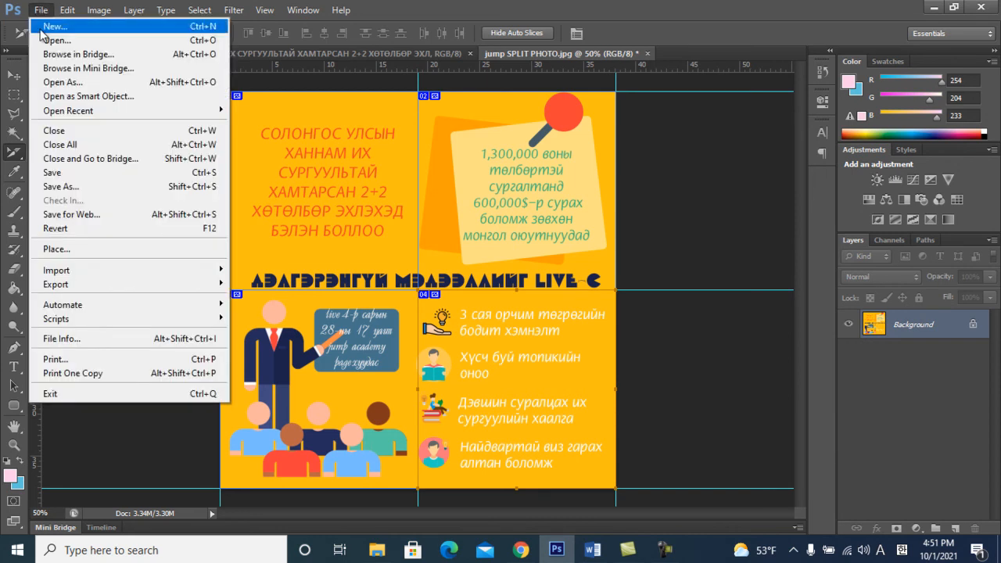
left_click(79, 221)
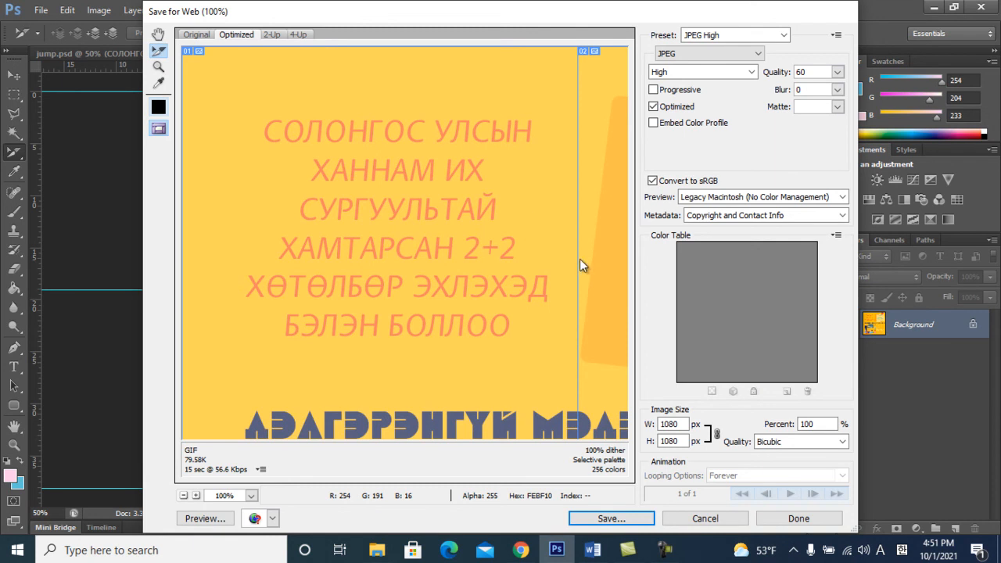
left_click(608, 523)
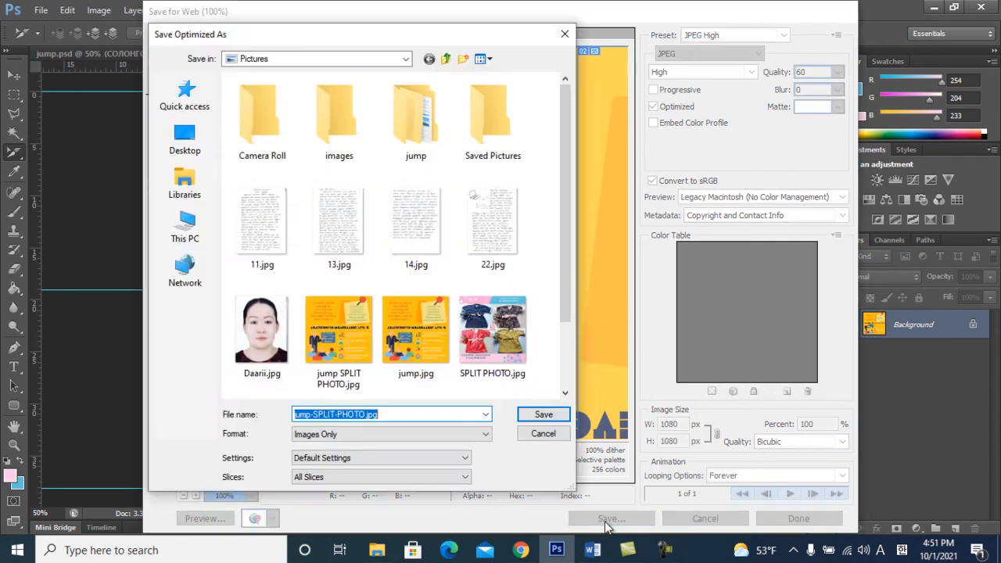
left_click(410, 436)
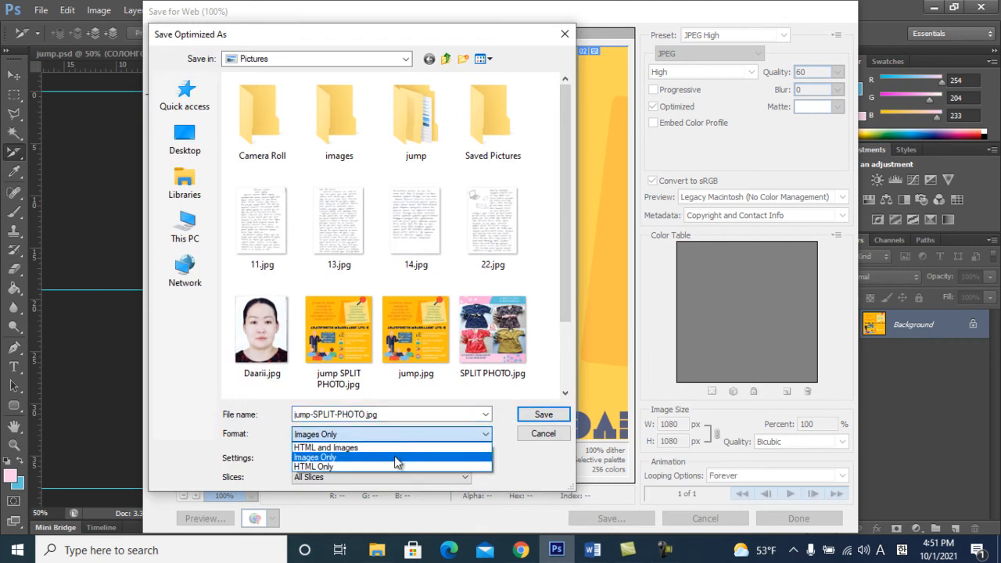
left_click(395, 459)
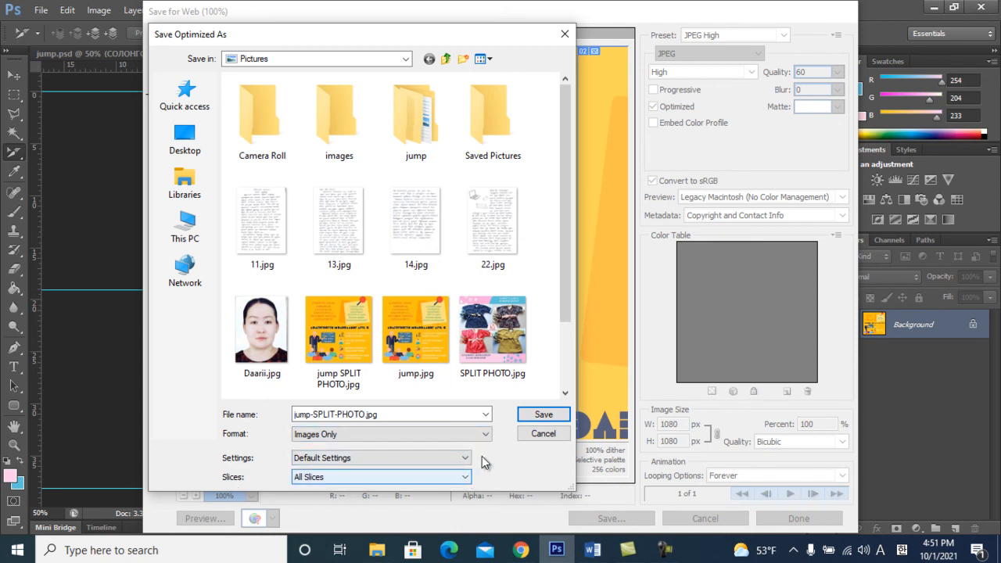
left_click(544, 416)
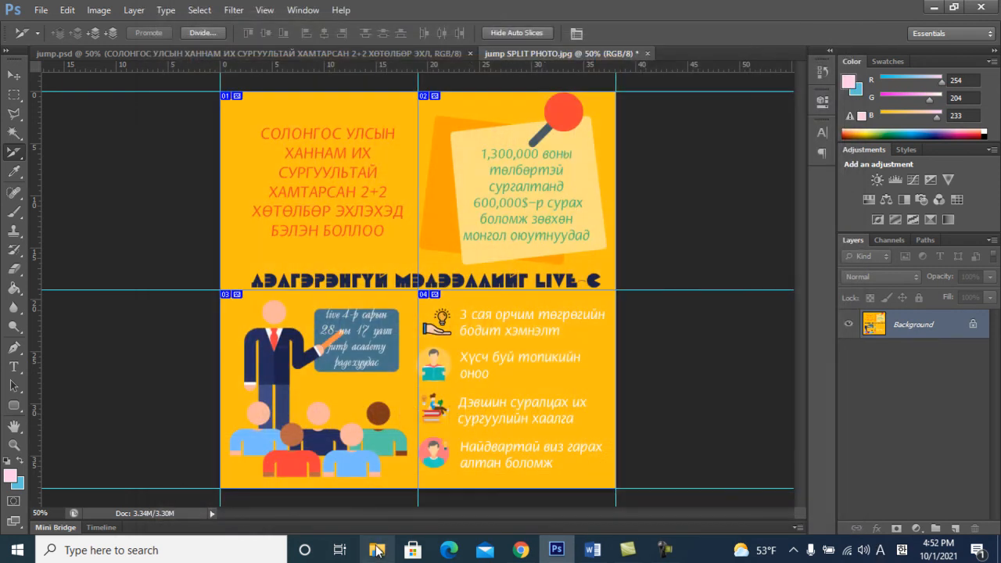
Switch to File Explorer and look for the exported slice files in the jump and images folders under Pictures
left_click(377, 550)
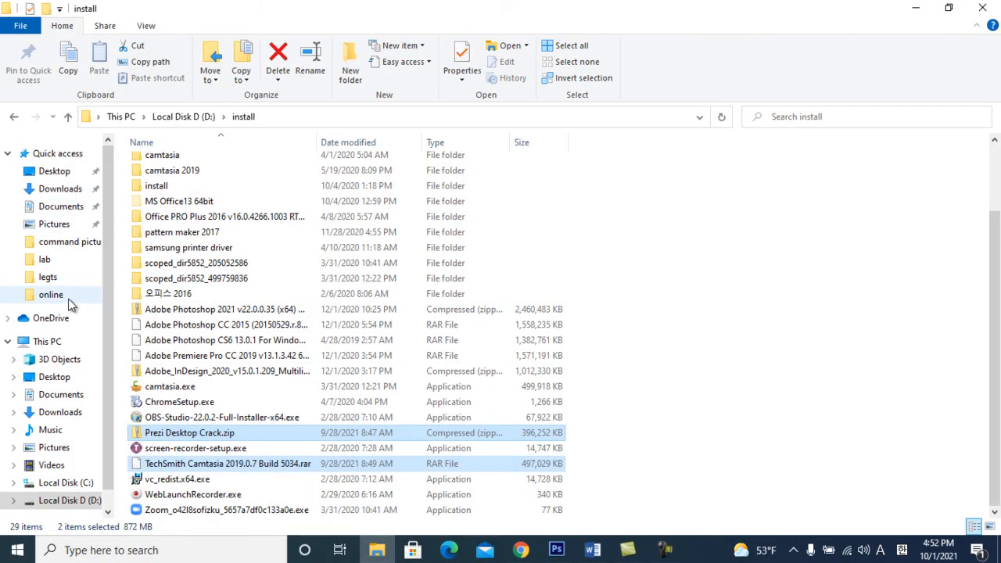
left_click(73, 208)
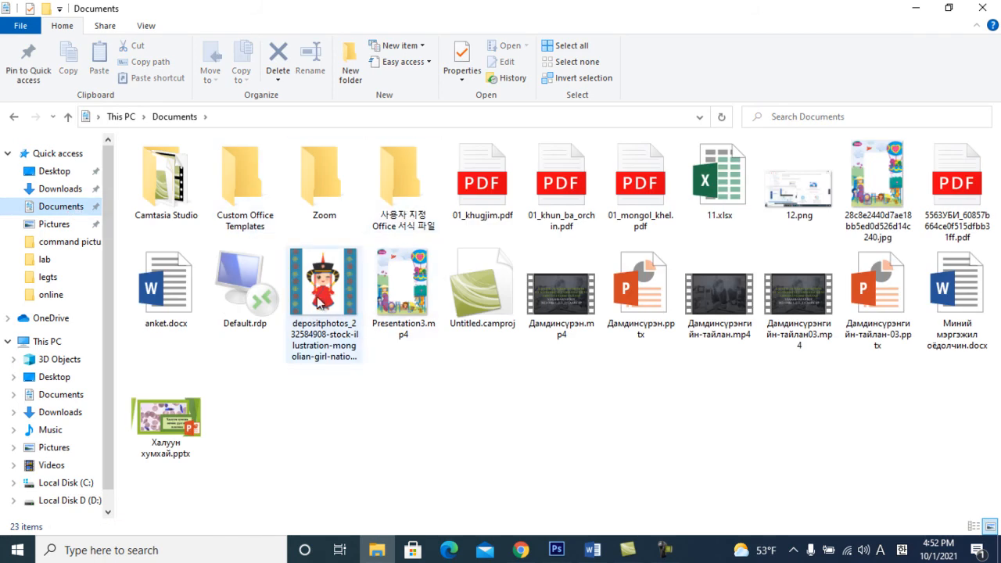
left_click(48, 225)
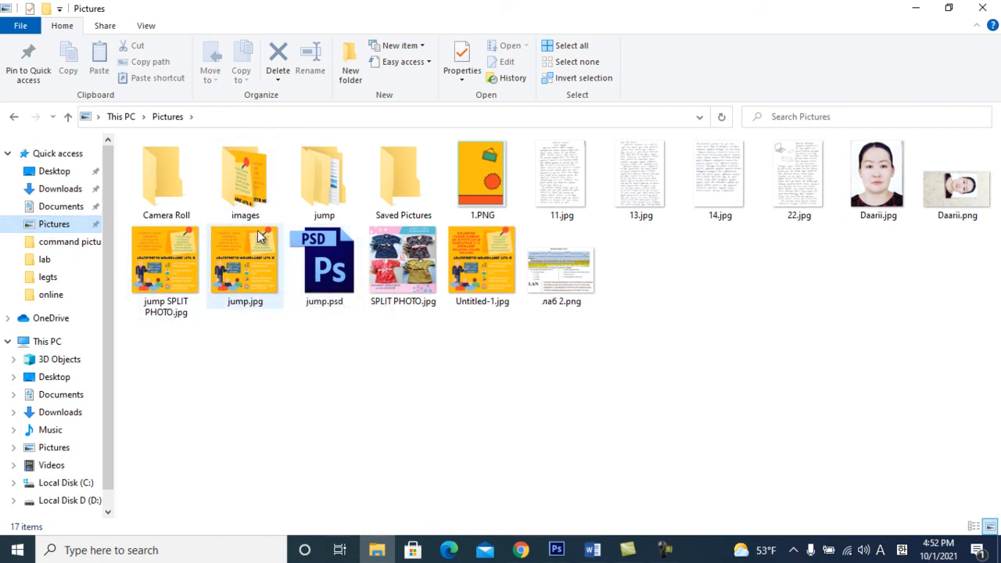
double_click(318, 182)
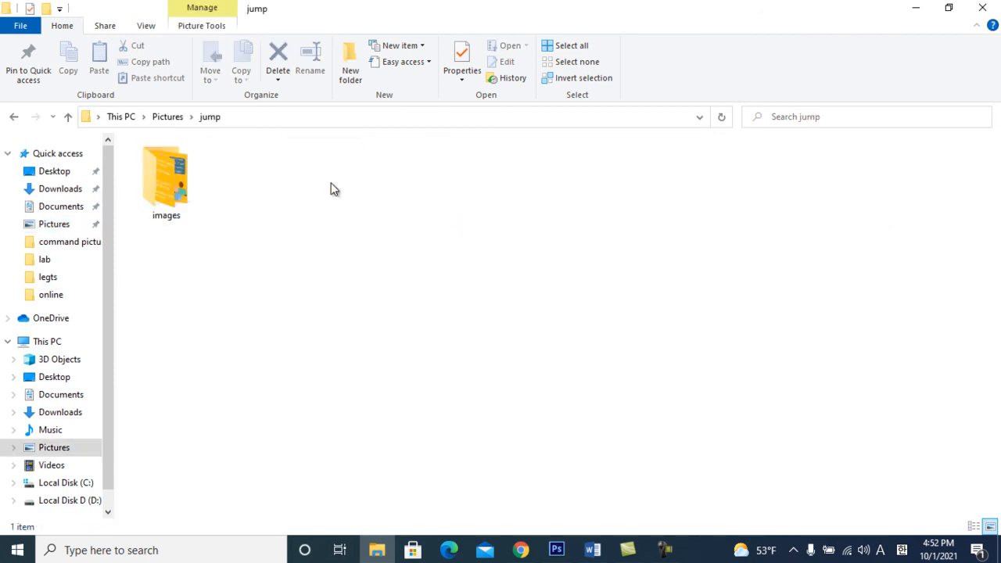
double_click(170, 191)
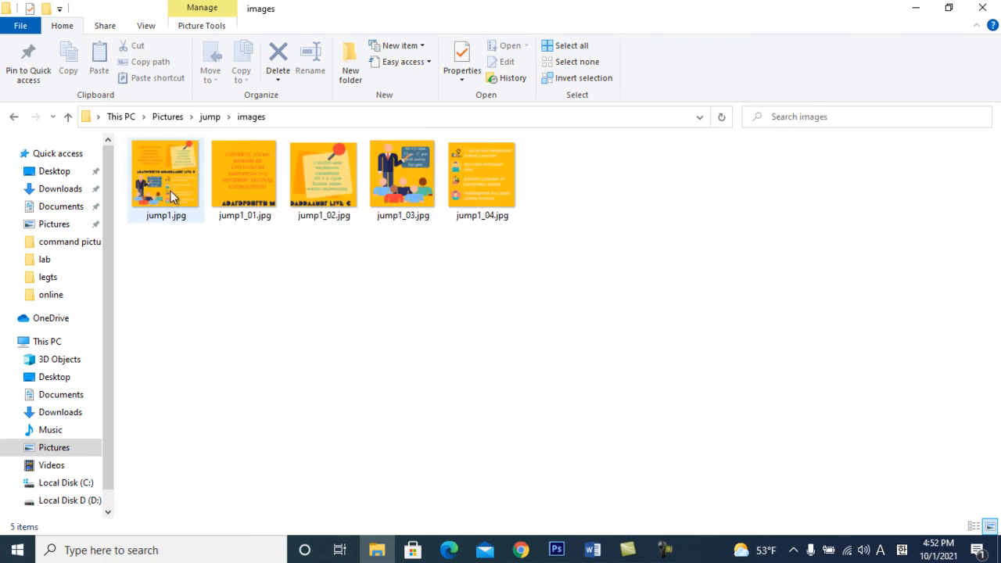
left_click(14, 117)
left_click(14, 119)
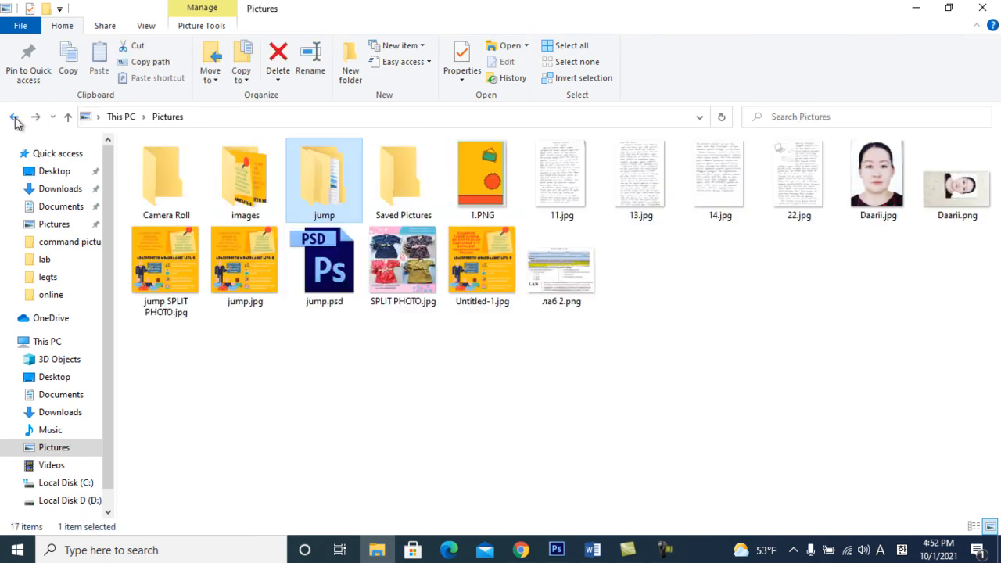
double_click(262, 184)
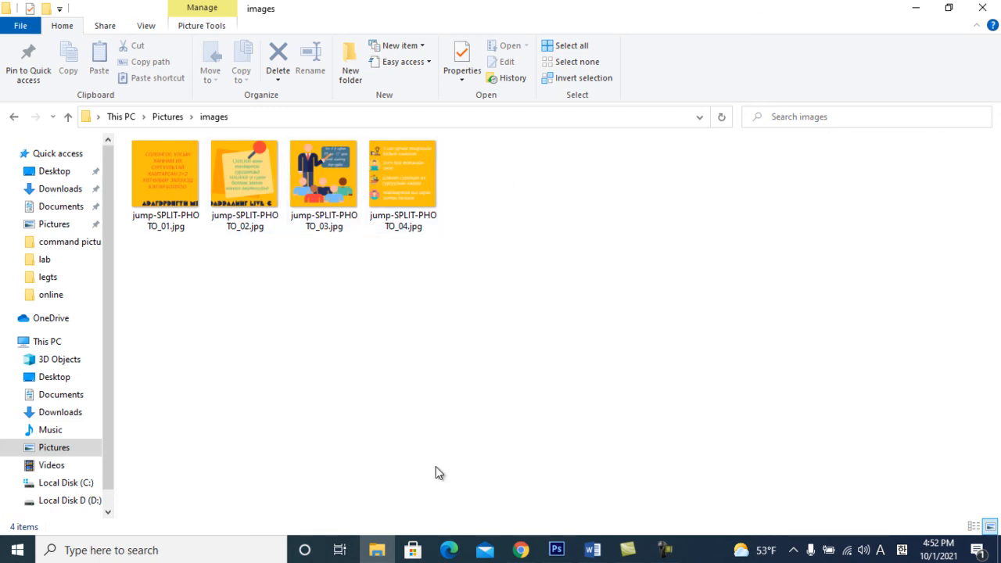
Switch to Chrome, close the chat window on Facebook, and start a new post in the Excel group
left_click(500, 478)
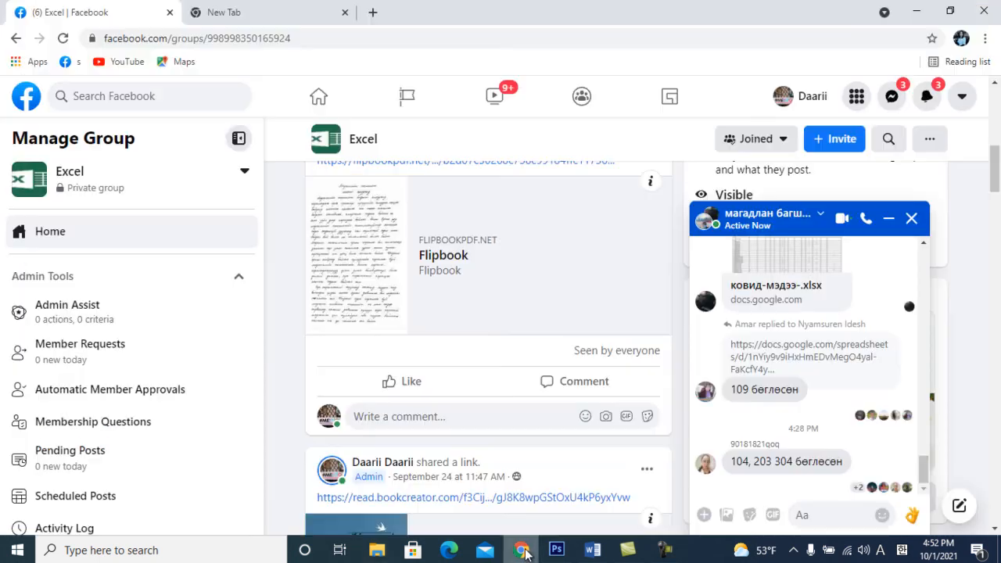
left_click(911, 219)
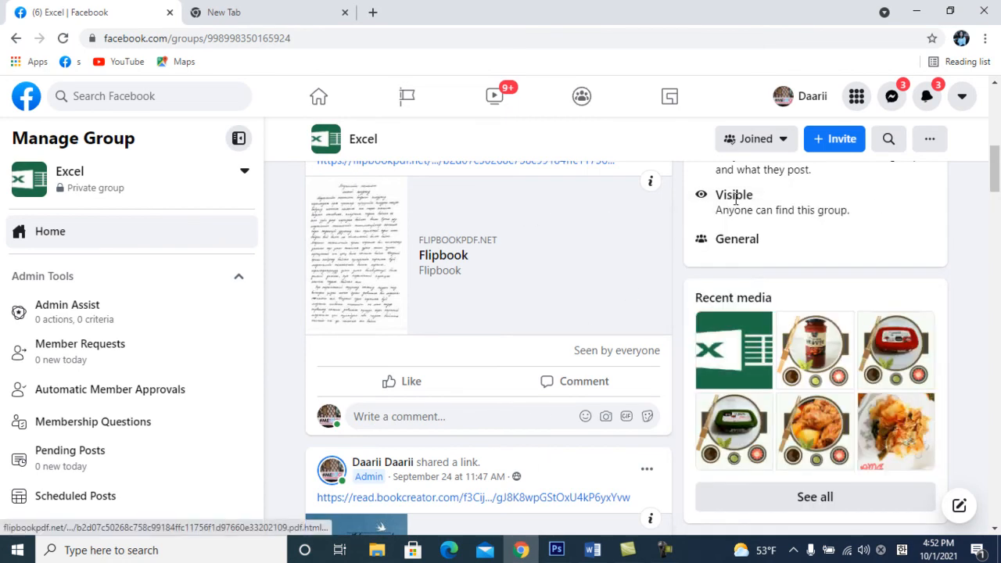
left_click_drag(996, 180, 998, 159)
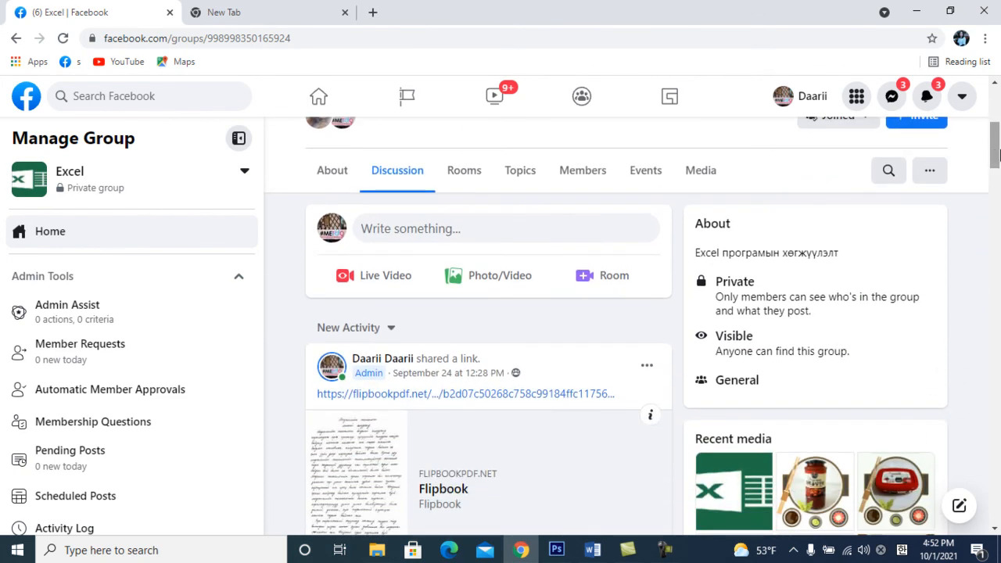
left_click(420, 234)
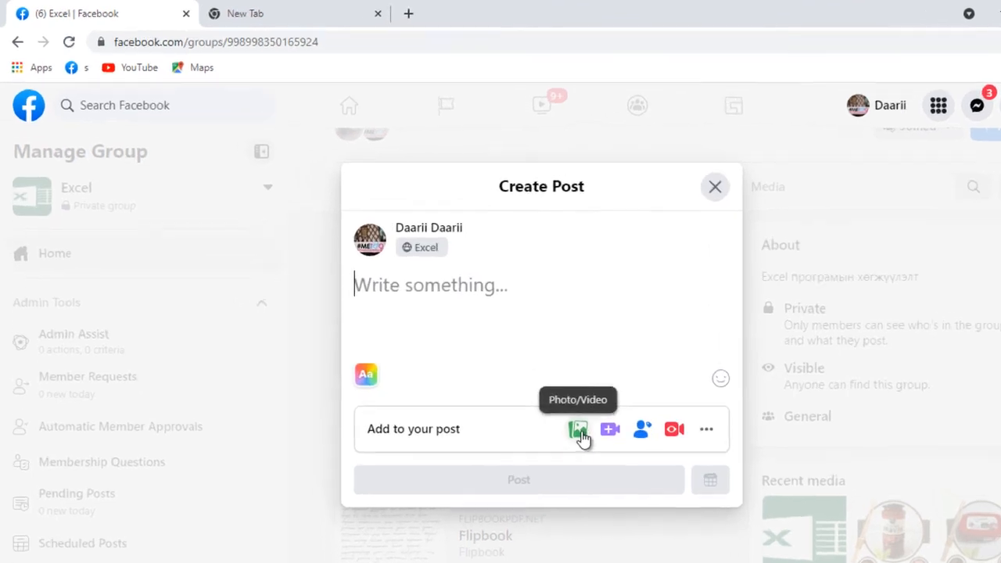
Attach jump-SPLIT-PHOTO_01.jpg to jump-SPLIT-PHOTO_04.jpg from the images folder to the post and publish it
left_click(579, 432)
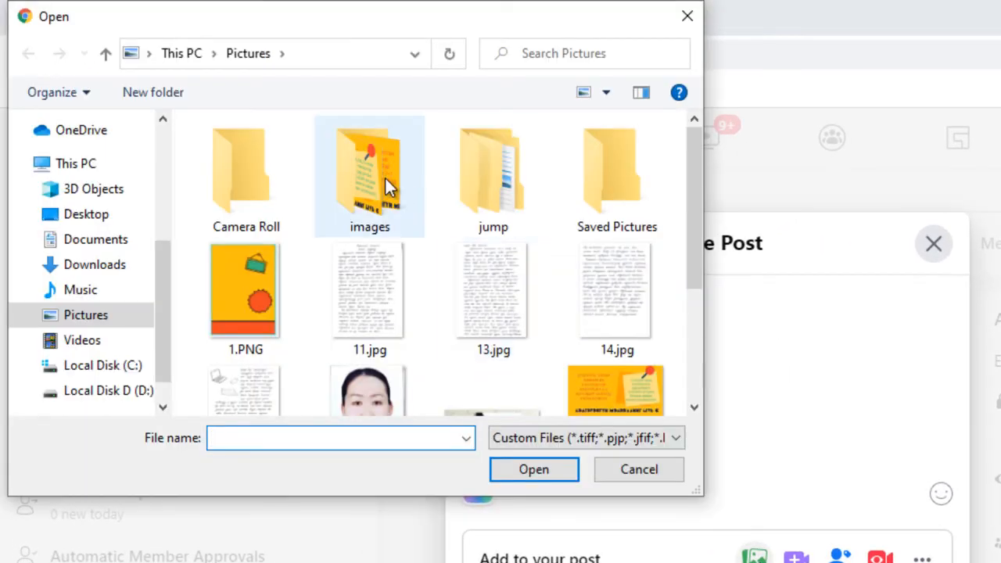
left_click(382, 188)
double_click(382, 188)
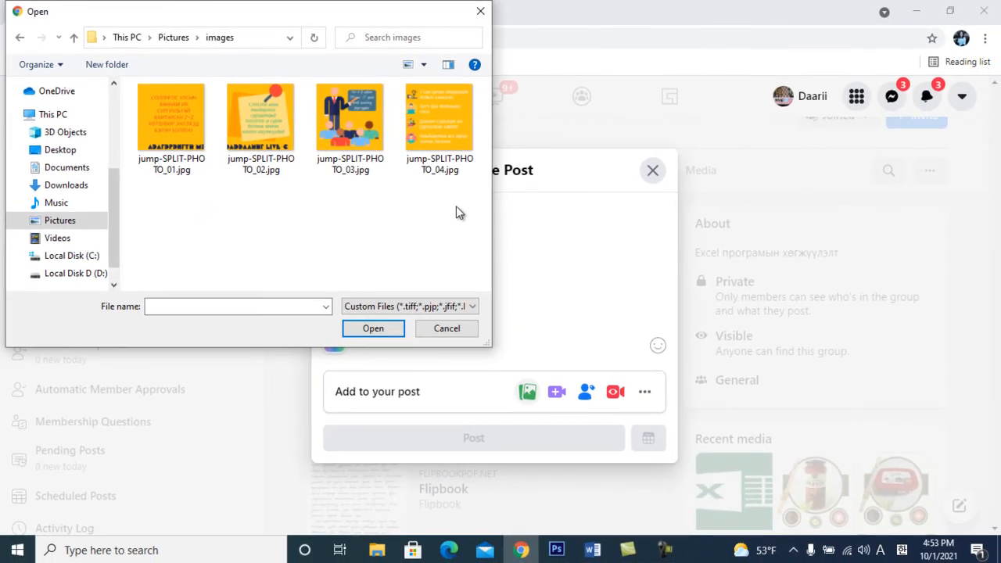
left_click_drag(456, 205, 181, 124)
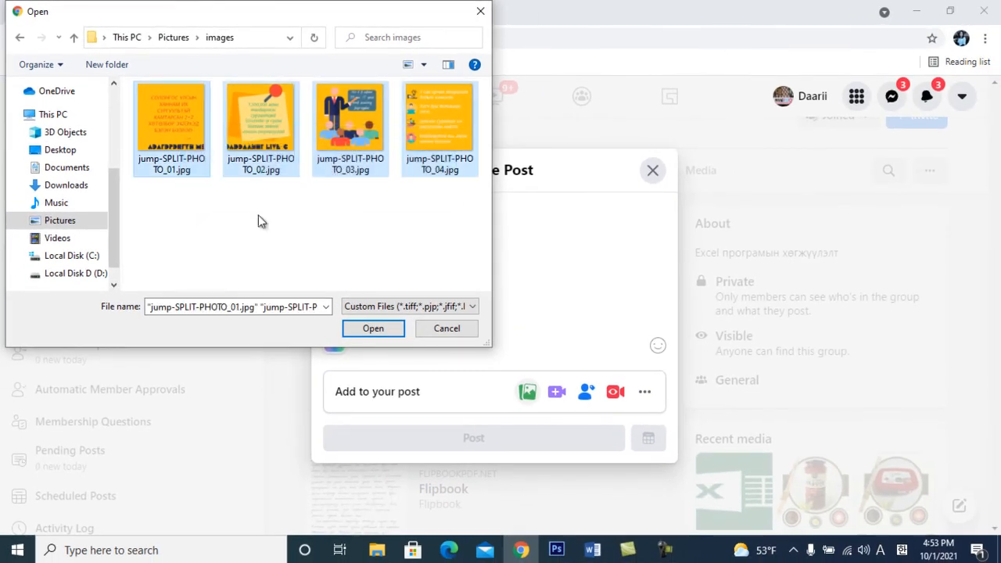
left_click(384, 331)
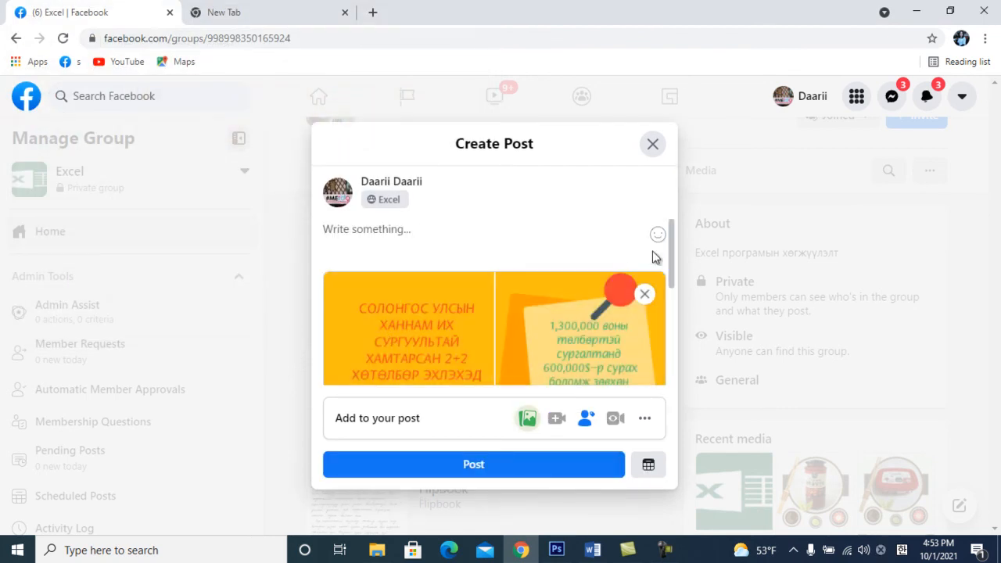
left_click_drag(673, 240, 683, 335)
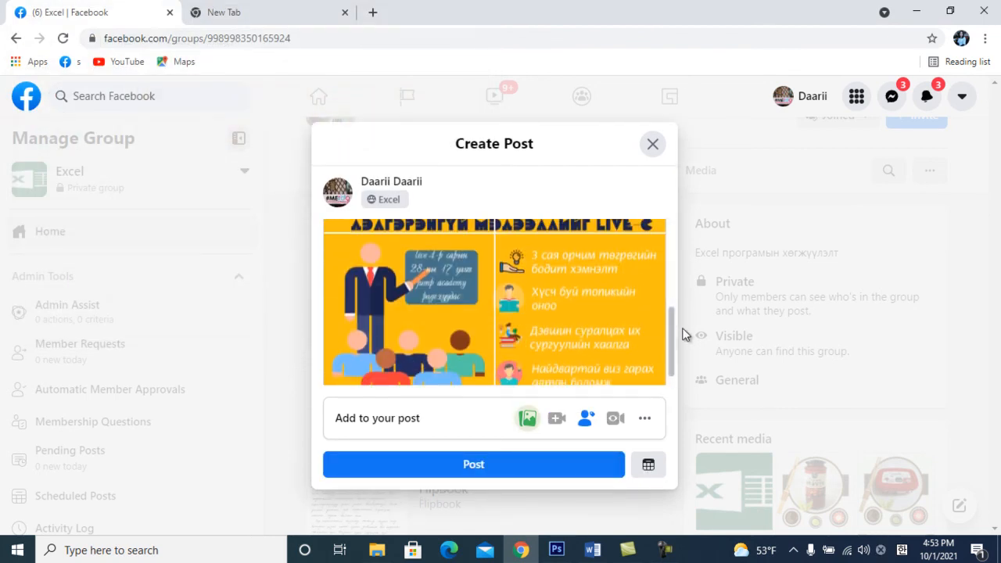
left_click(532, 474)
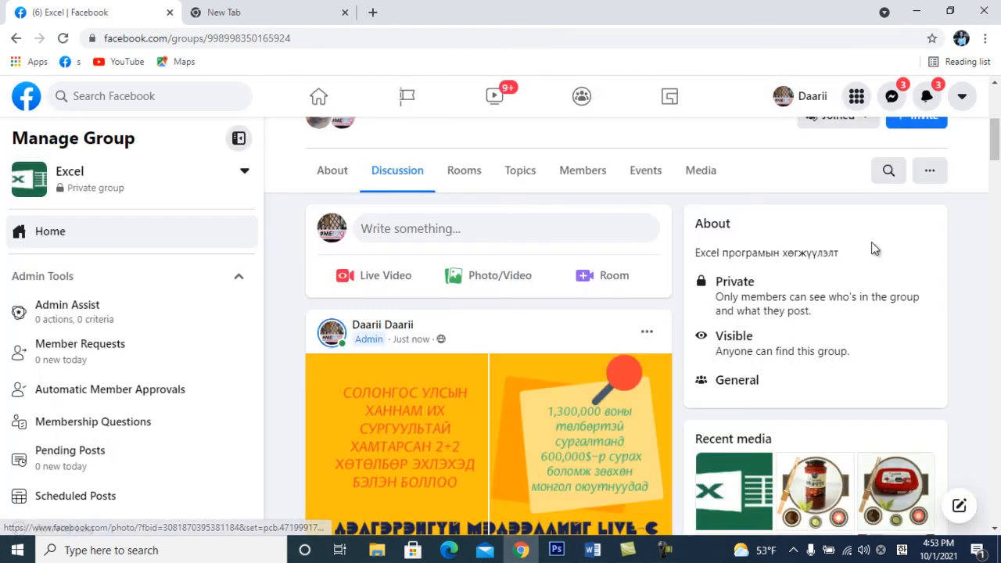
Examine the published photo grid, then open its first picture and browse through the four pieces forwards and backwards
mouse_move(996, 141)
left_mouse_down()
mouse_move(997, 175)
mouse_move(999, 156)
left_mouse_up()
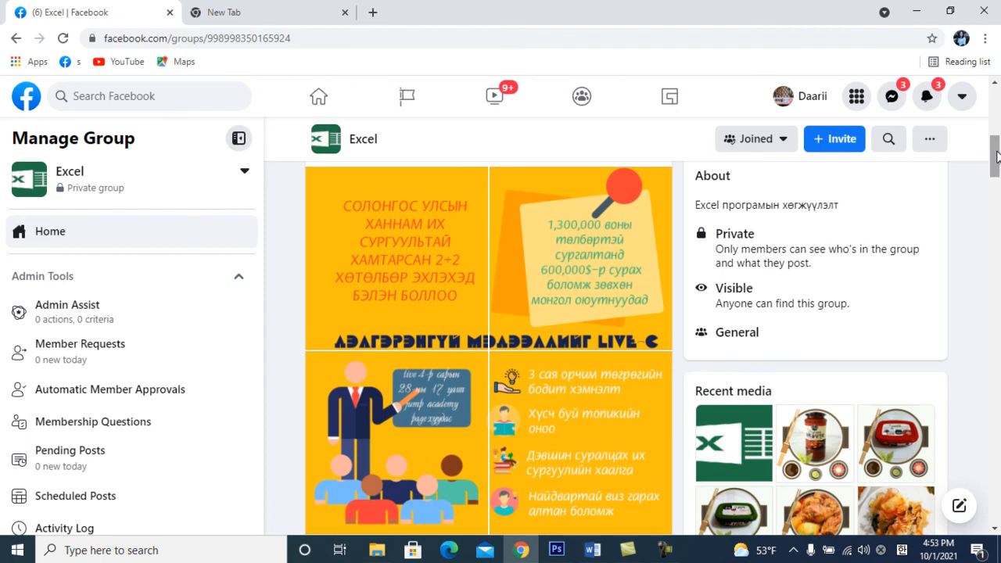
left_click(429, 262)
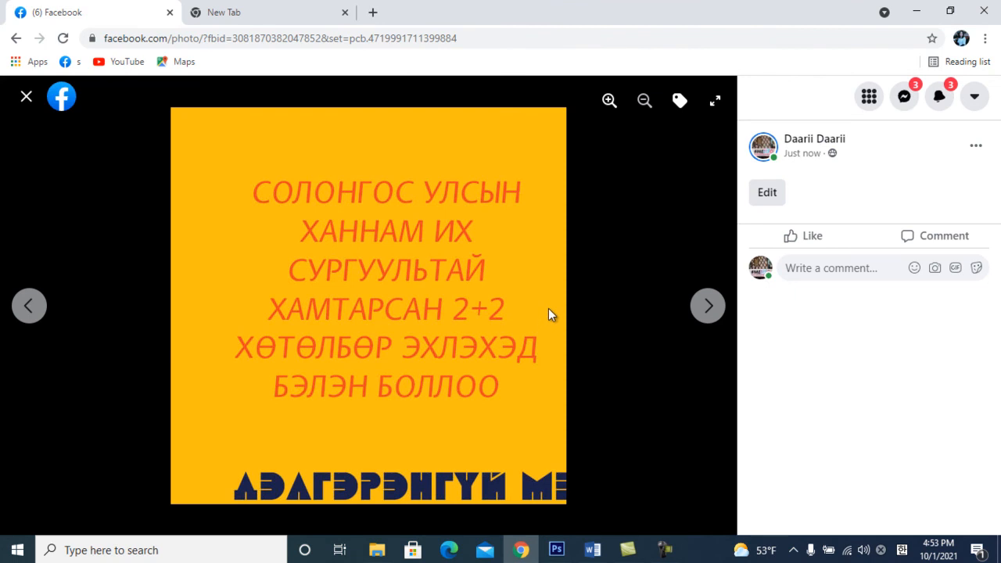
left_click(710, 308)
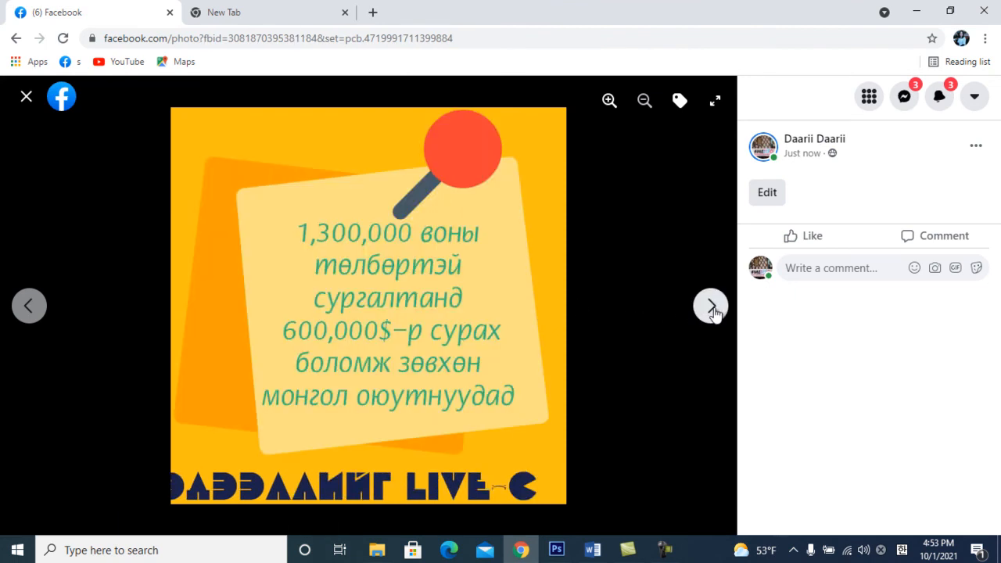
left_click(710, 307)
left_click(710, 307)
left_click(711, 308)
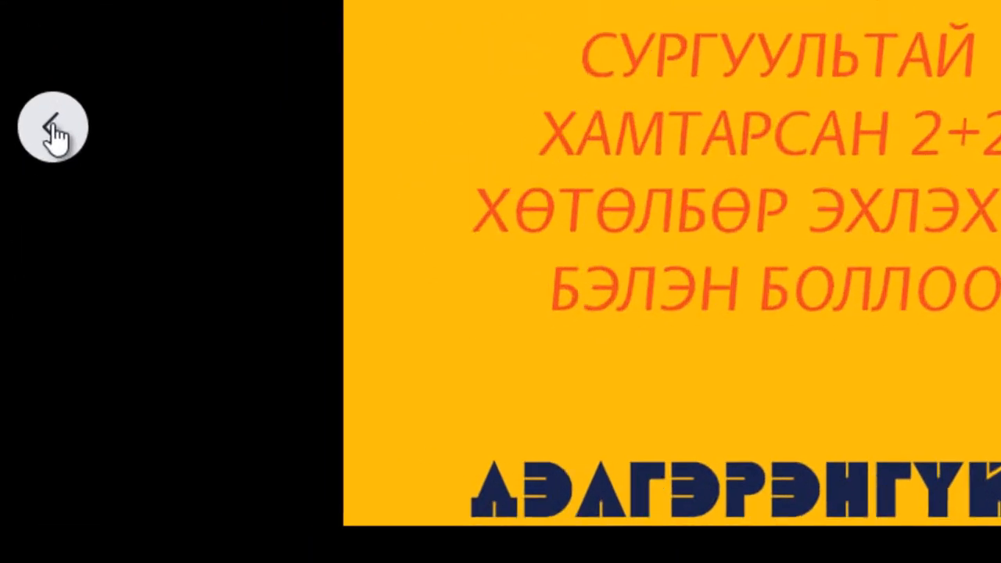
left_click(29, 305)
left_click(56, 108)
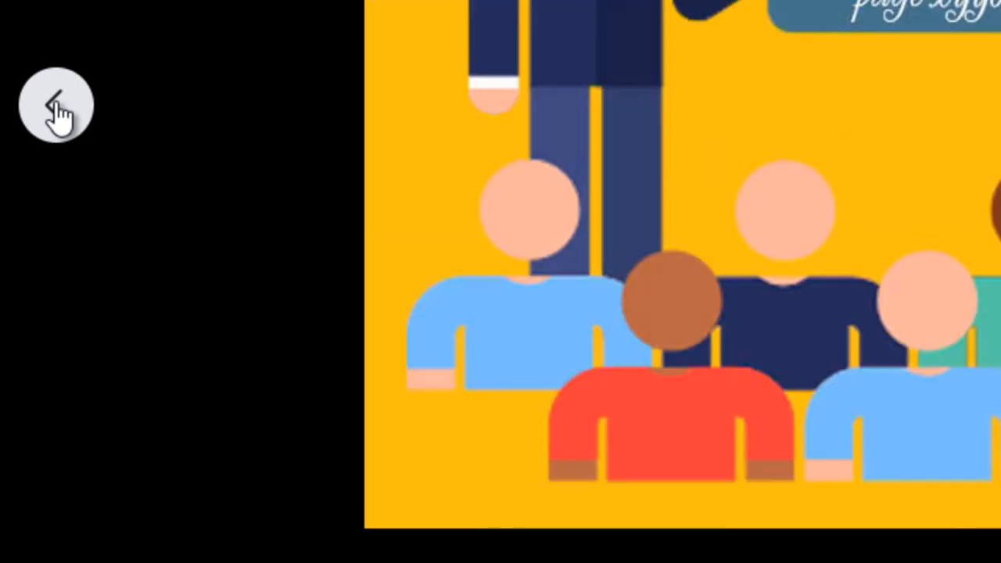